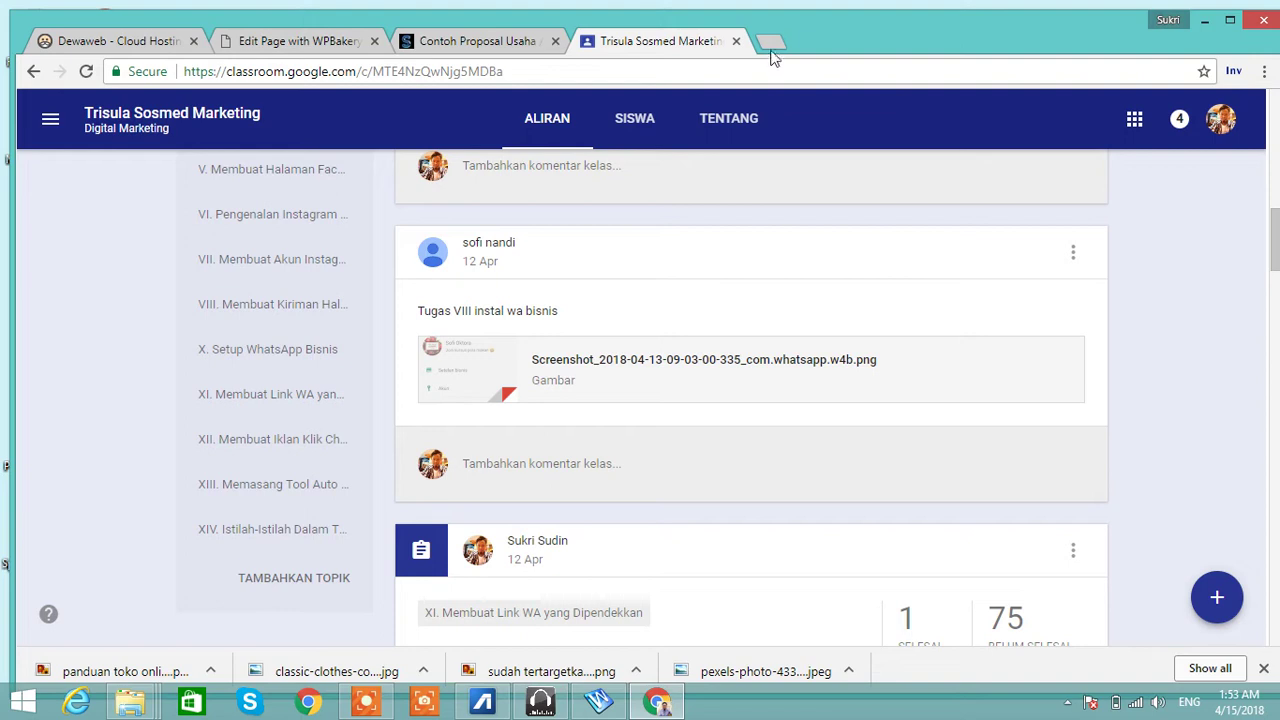
# - Open facebook.com in a new browser tab and start creating a new campaign in Pengelola Iklan
pyautogui.click(772, 50)
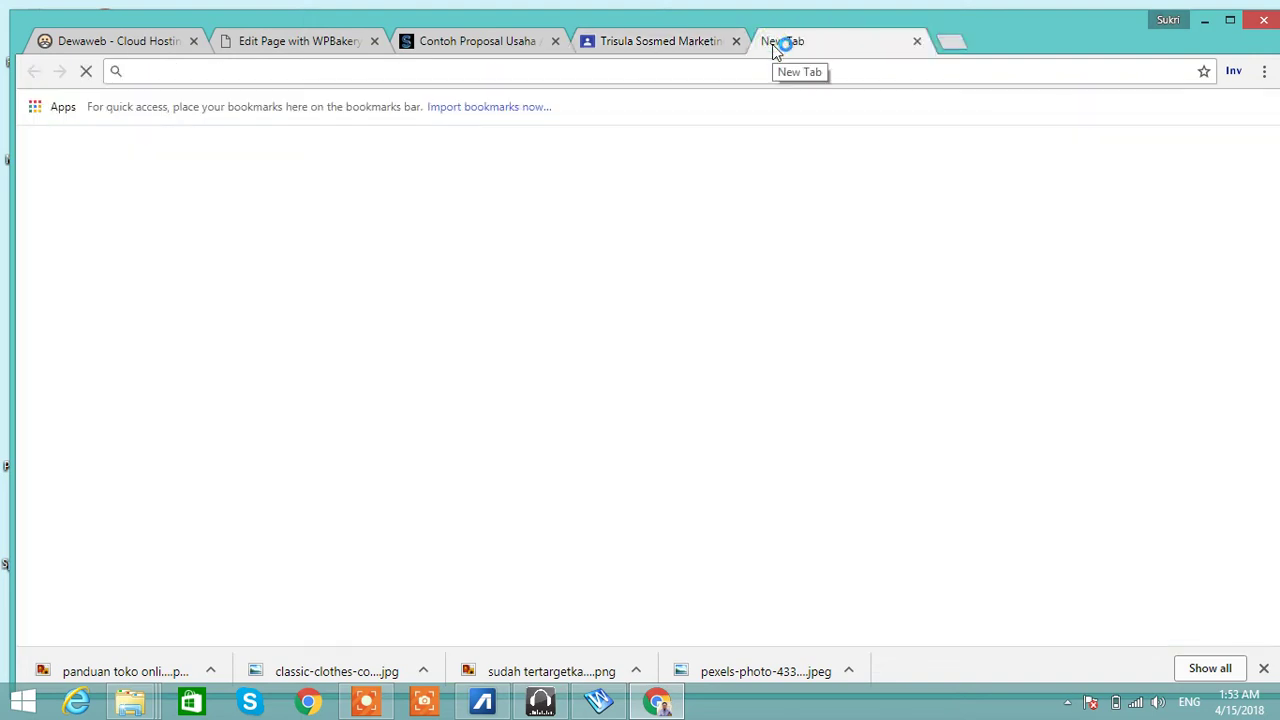
pyautogui.write('fac')
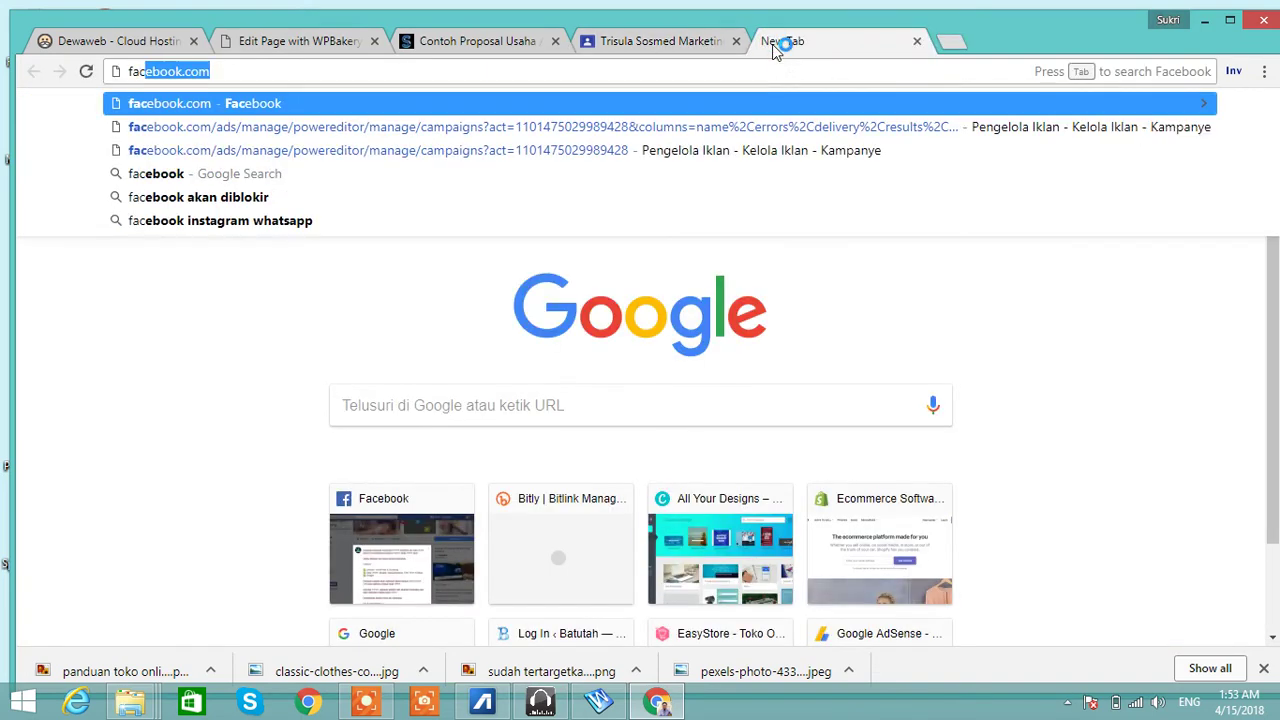
pyautogui.press('Return')
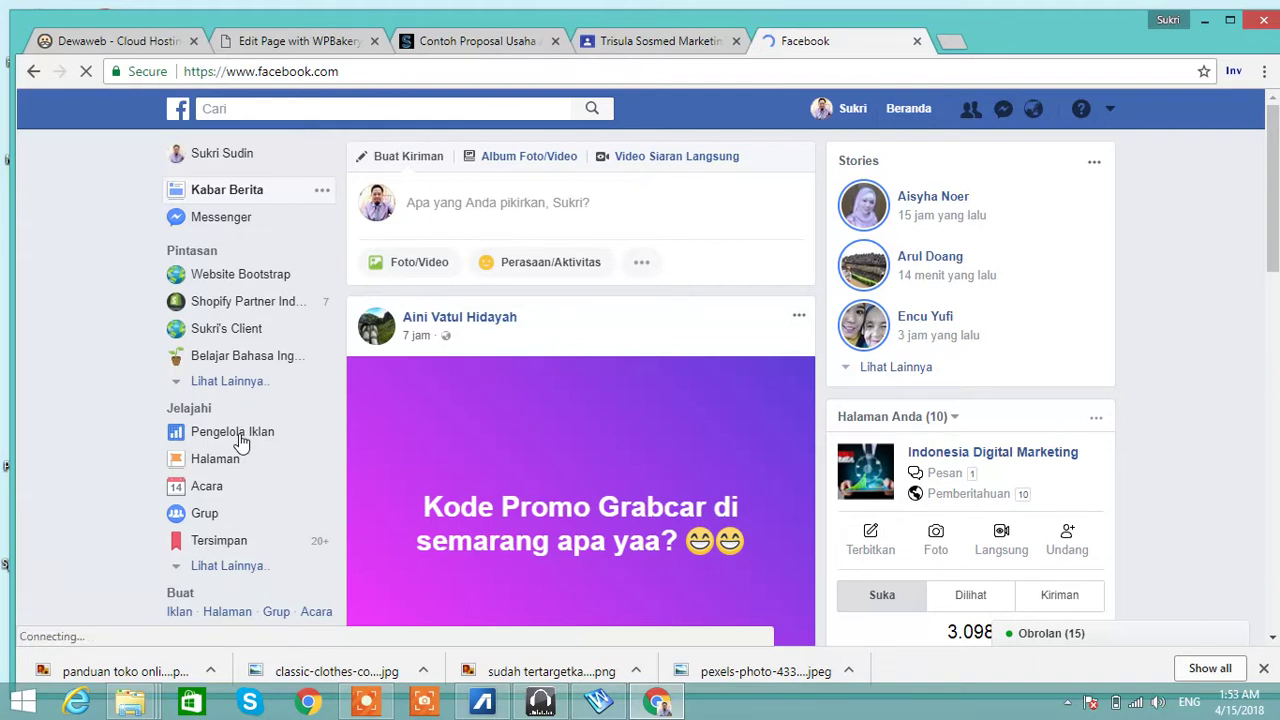
pyautogui.click(240, 440)
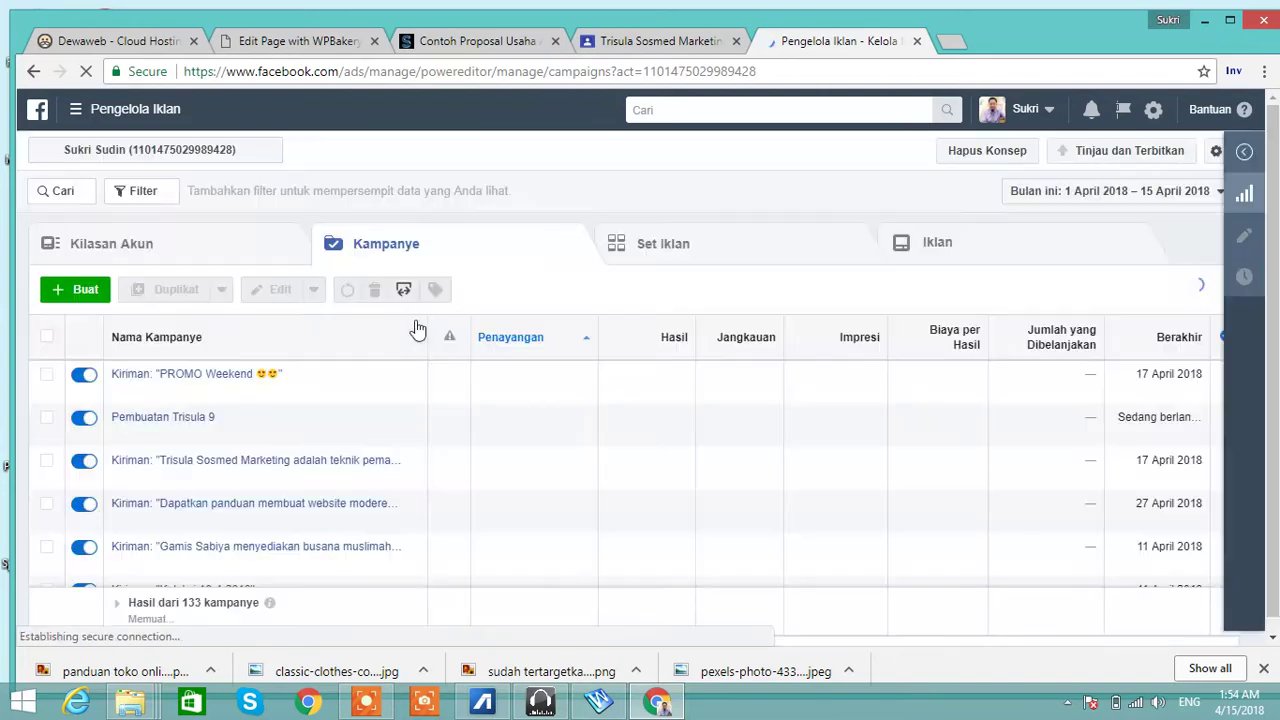
pyautogui.click(67, 292)
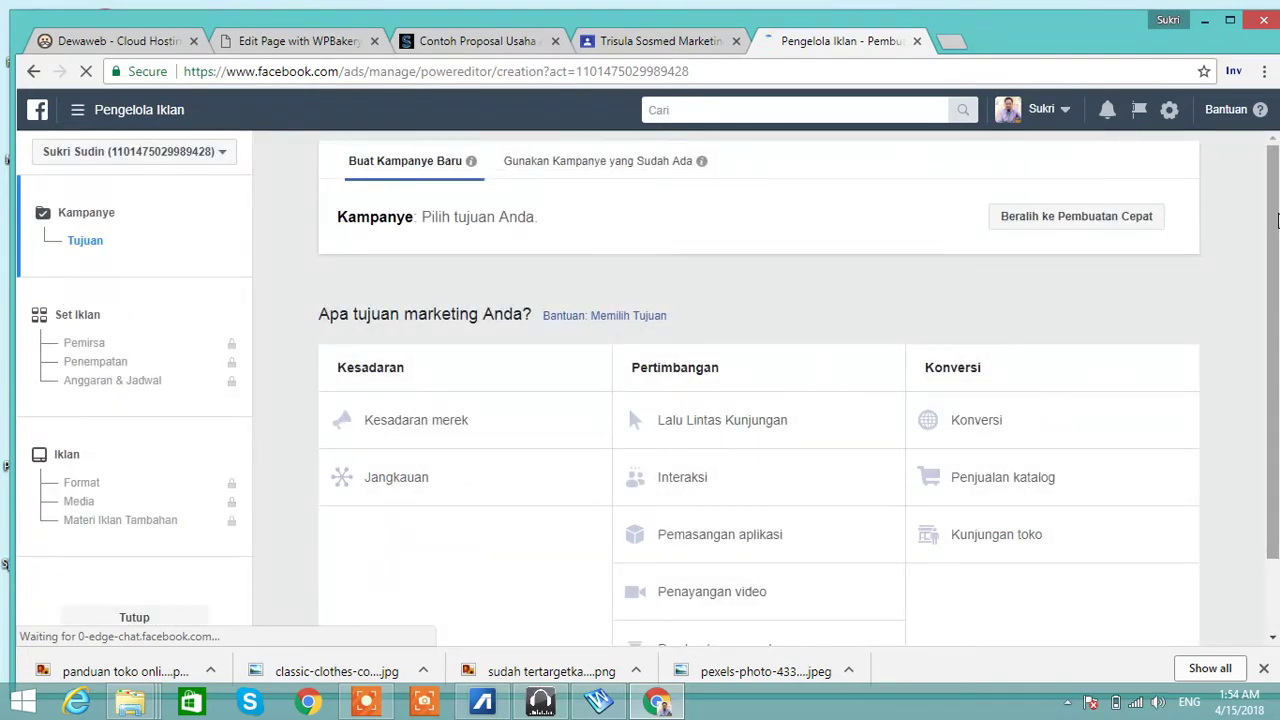
# - Choose the Lalu Lintas Kunjungan objective, name the campaign "Lalu Lintas Kunjungan contoh iklan" and continue to the ad set
pyautogui.moveTo(1276, 222); pyautogui.dragTo(1274, 260)
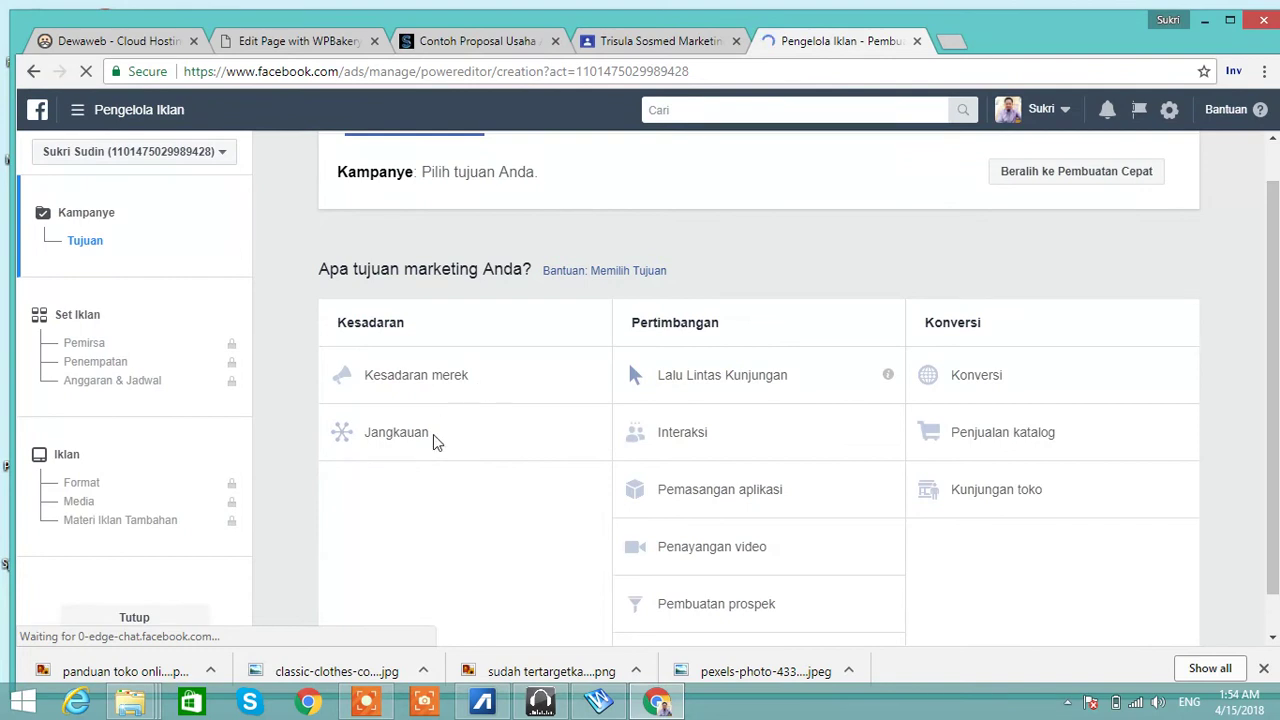
pyautogui.click(716, 388)
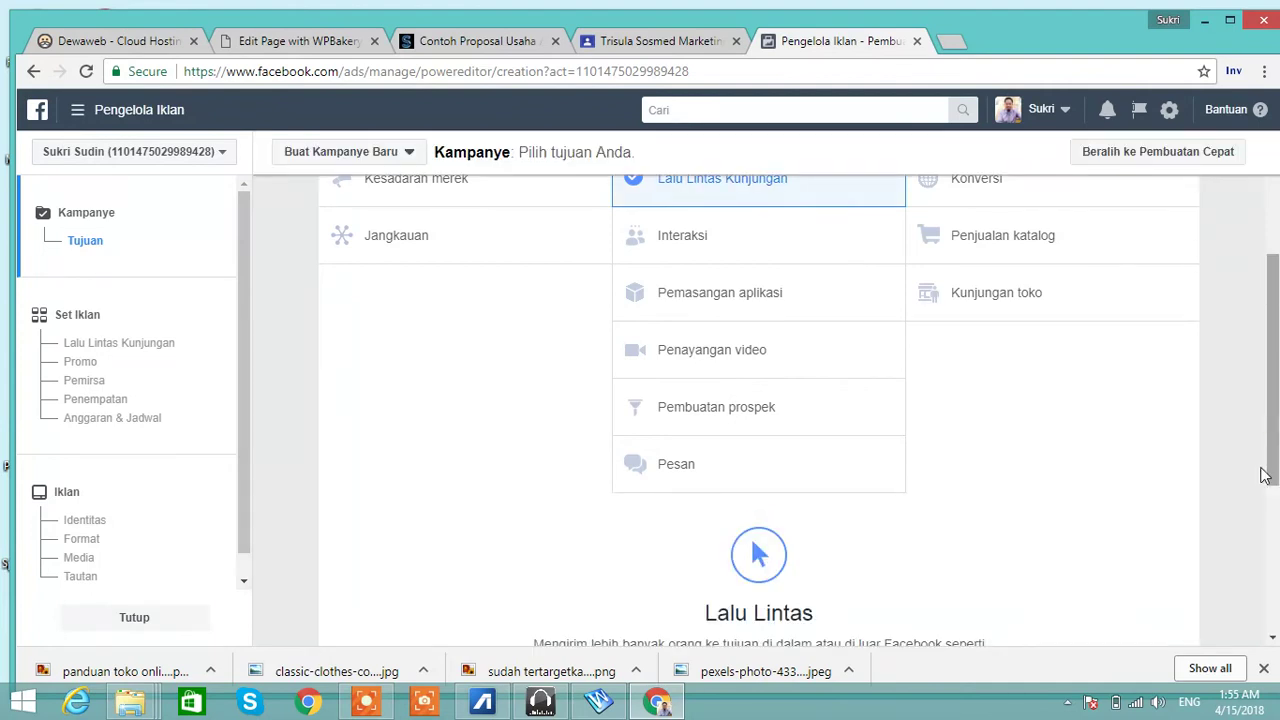
pyautogui.scroll(-2, 1265, 476)
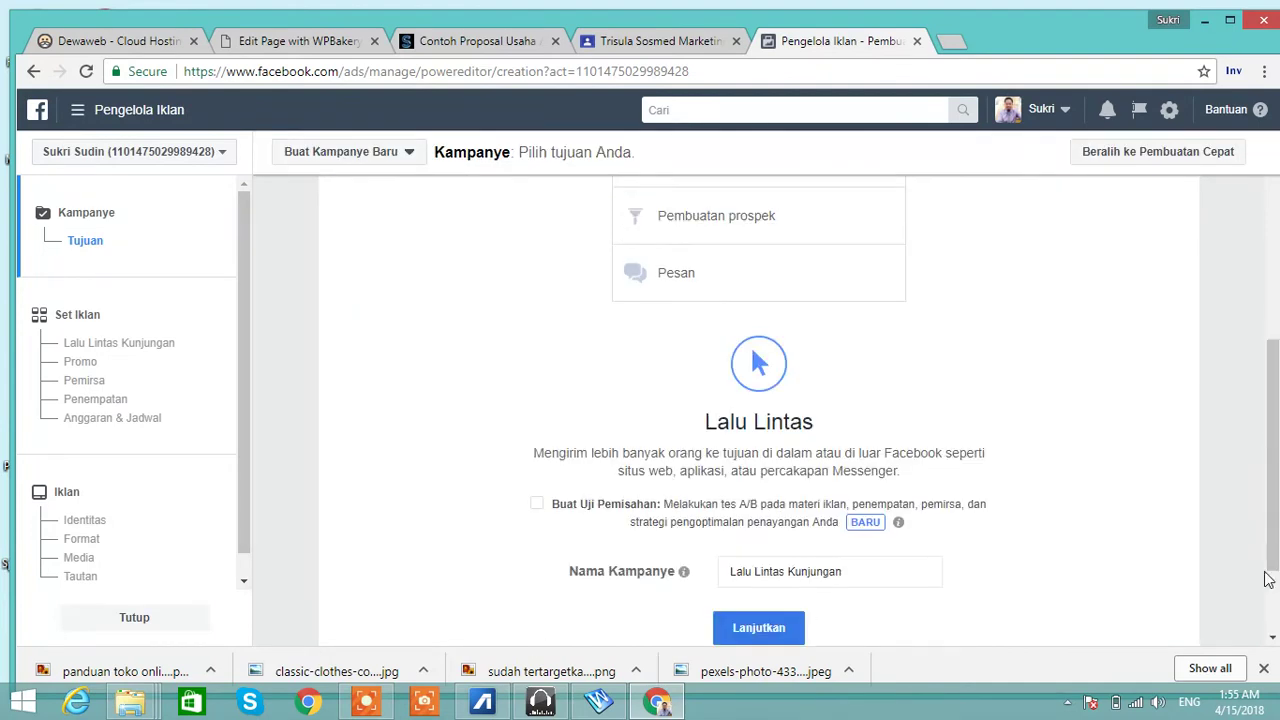
pyautogui.click(848, 571)
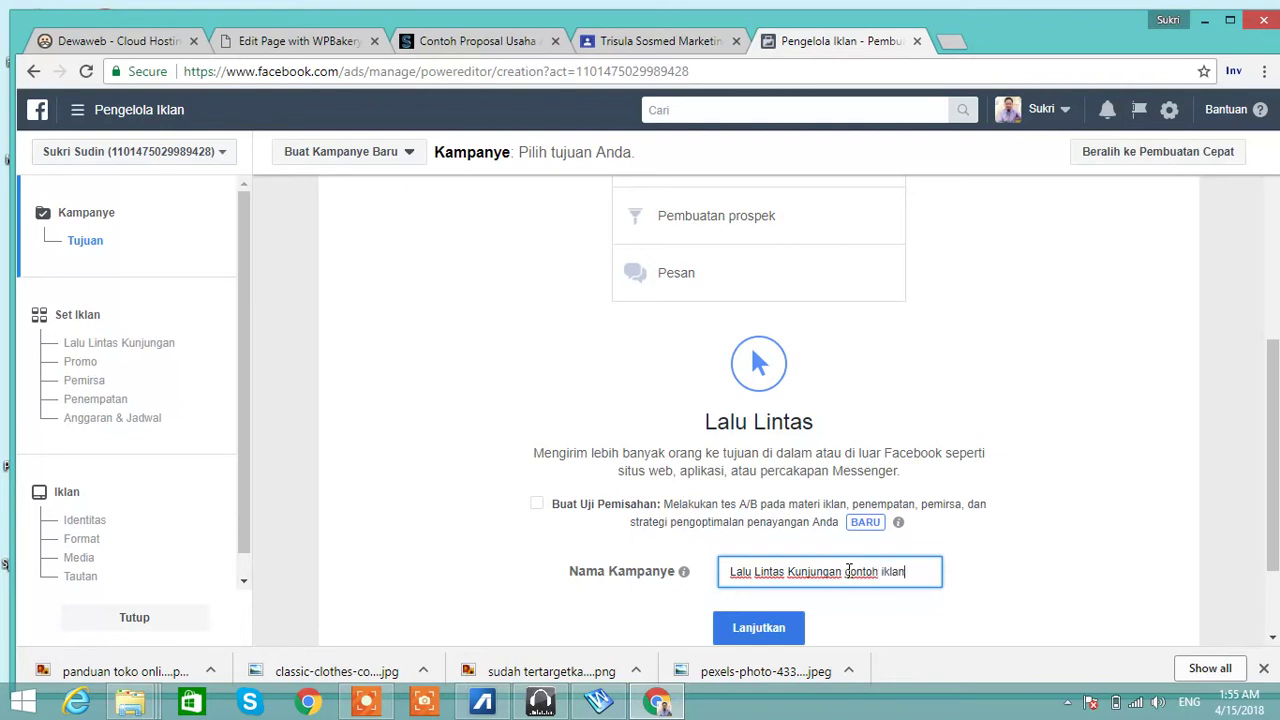
pyautogui.click(758, 628)
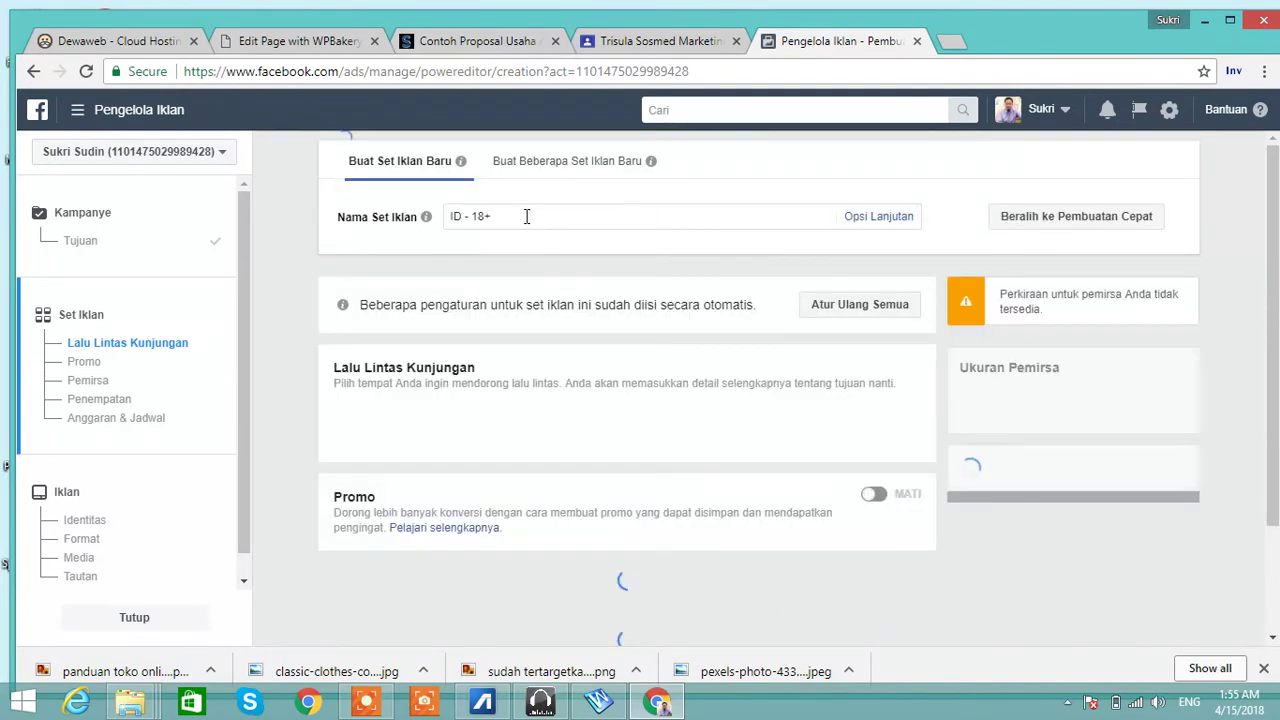
# - Rename the ad set as "Trafik contoh iklan" and dismiss the Messenger tip
pyautogui.click(527, 216)
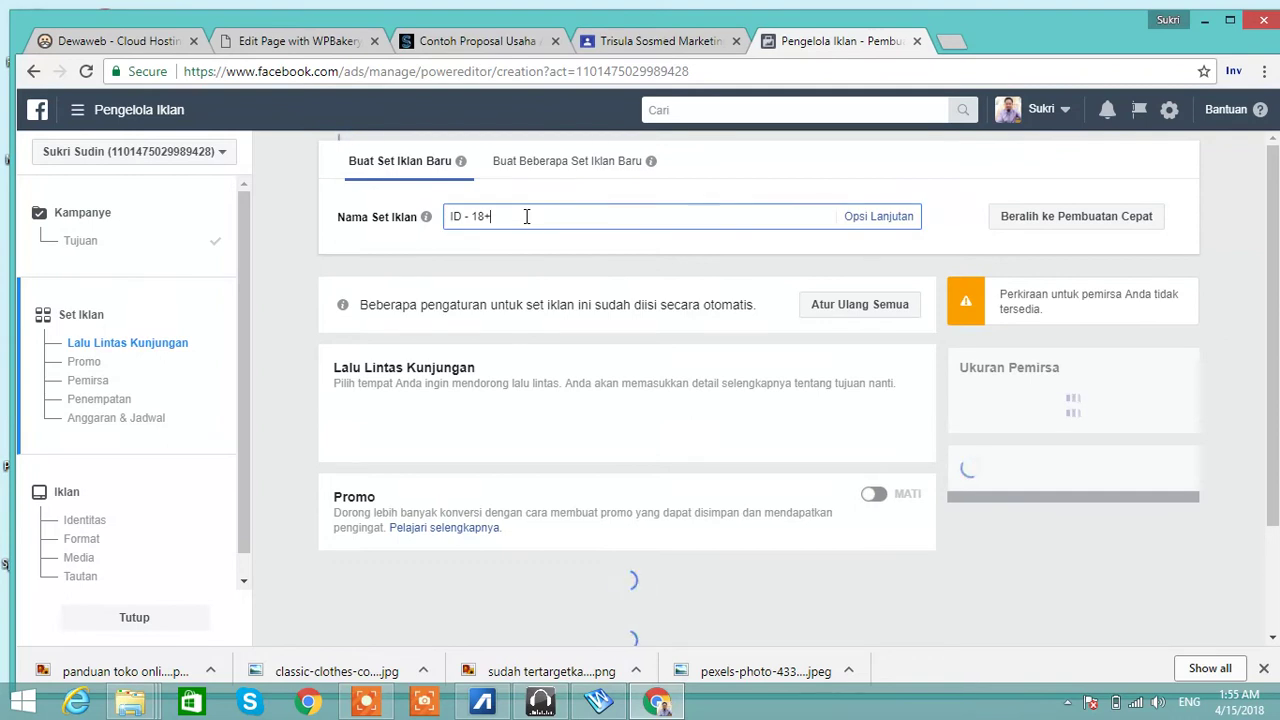
pyautogui.press('BackSpace')
pyautogui.press('BackSpace')
pyautogui.press('BackSpace')
pyautogui.press('BackSpace')
pyautogui.press('BackSpace')
pyautogui.press('BackSpace')
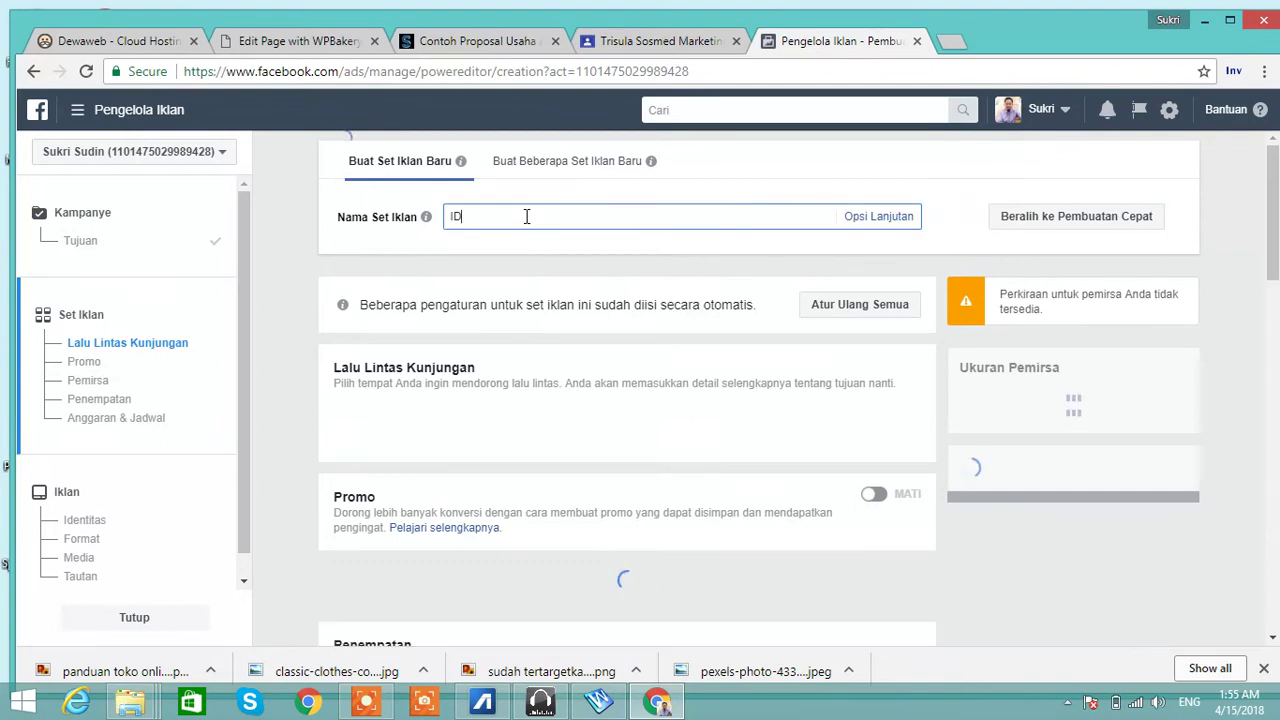
pyautogui.press('BackSpace')
pyautogui.press('BackSpace')
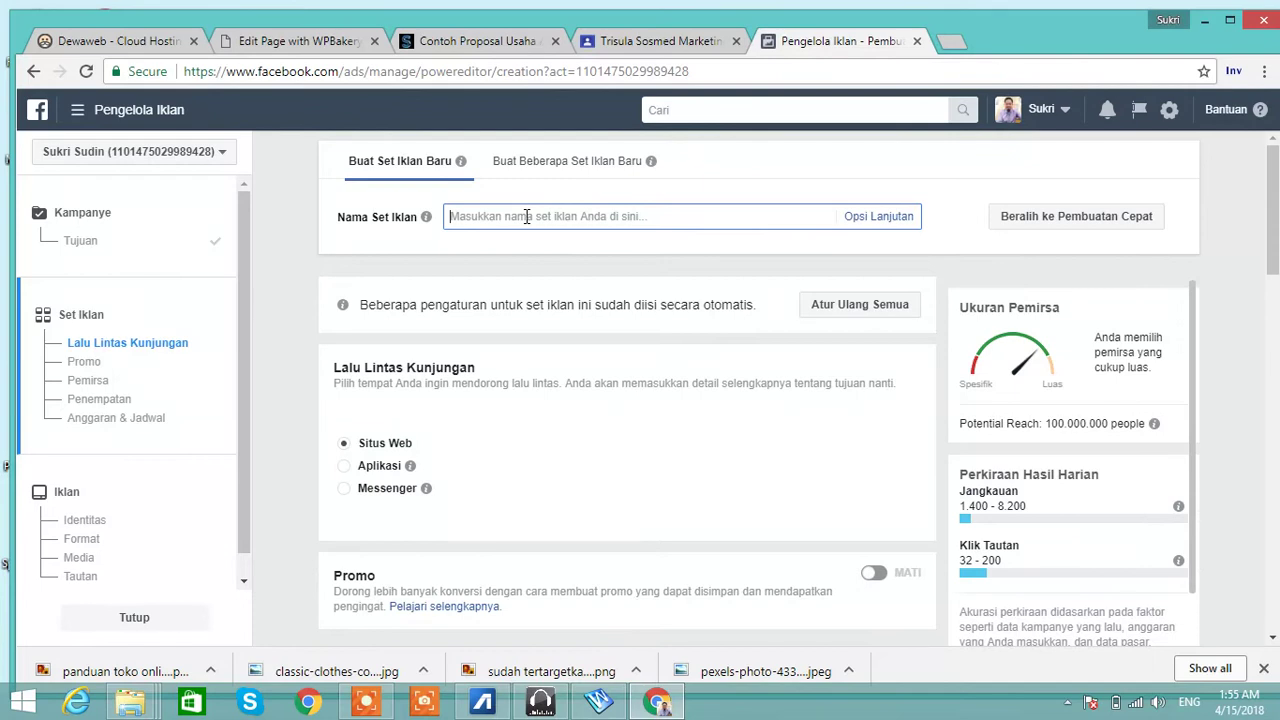
pyautogui.write('Trafi')
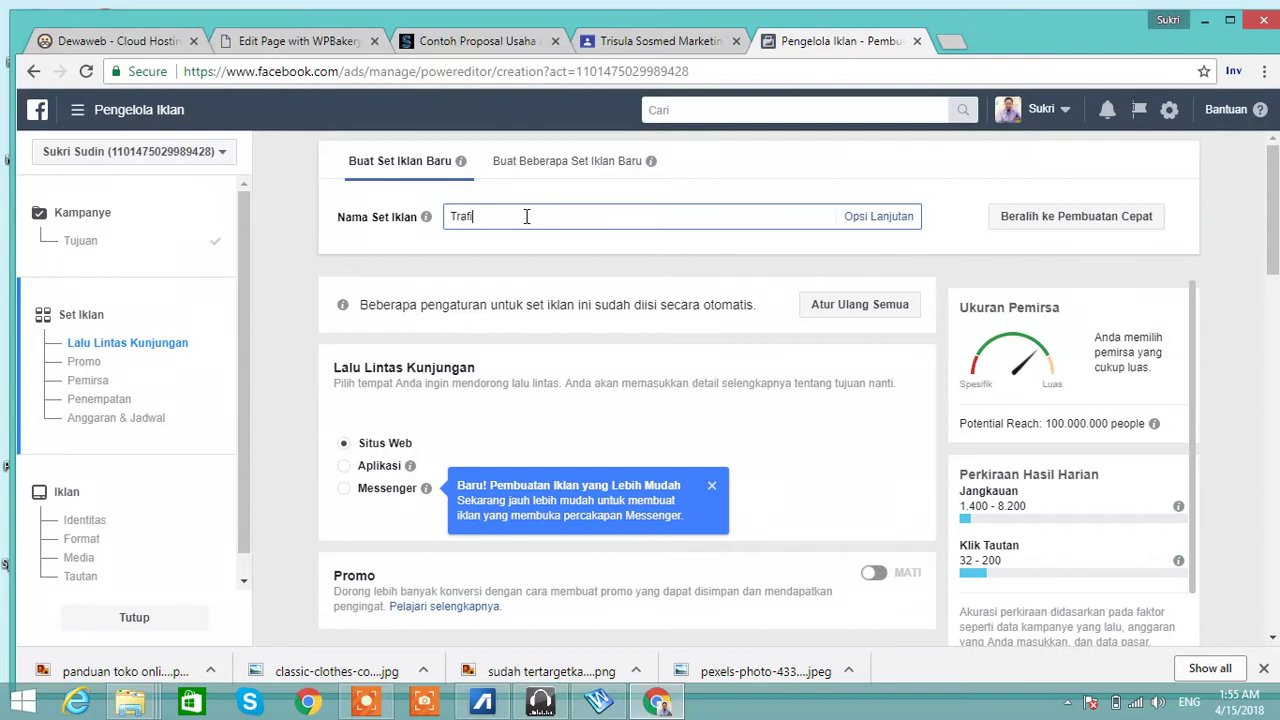
pyautogui.write('k')
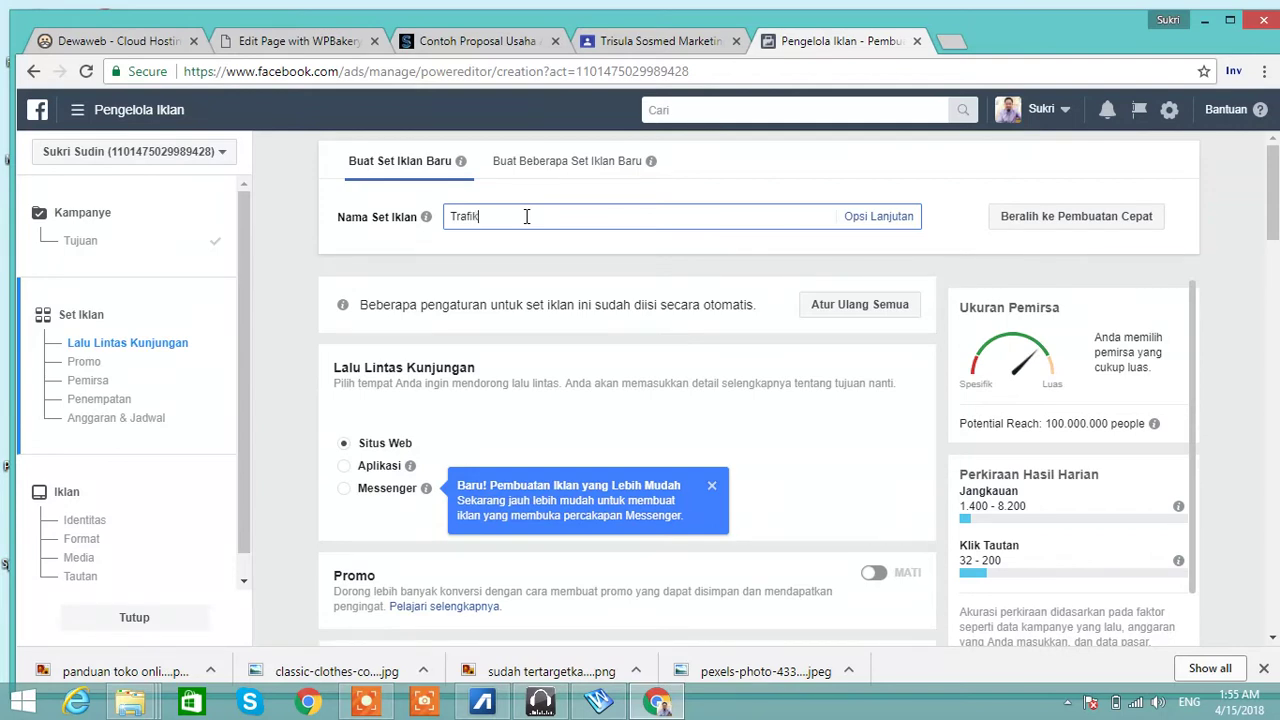
pyautogui.write(' conroh')
pyautogui.press('BackSpace')
pyautogui.write('toh iklan')
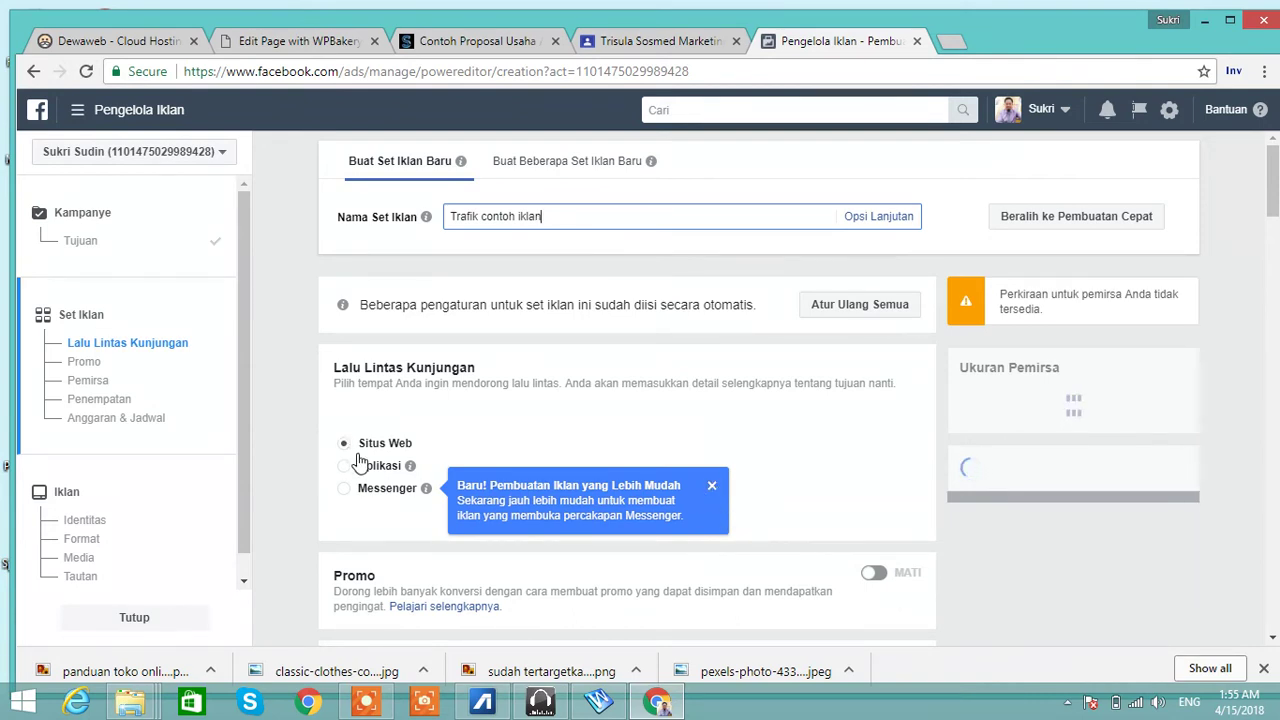
pyautogui.click(704, 484)
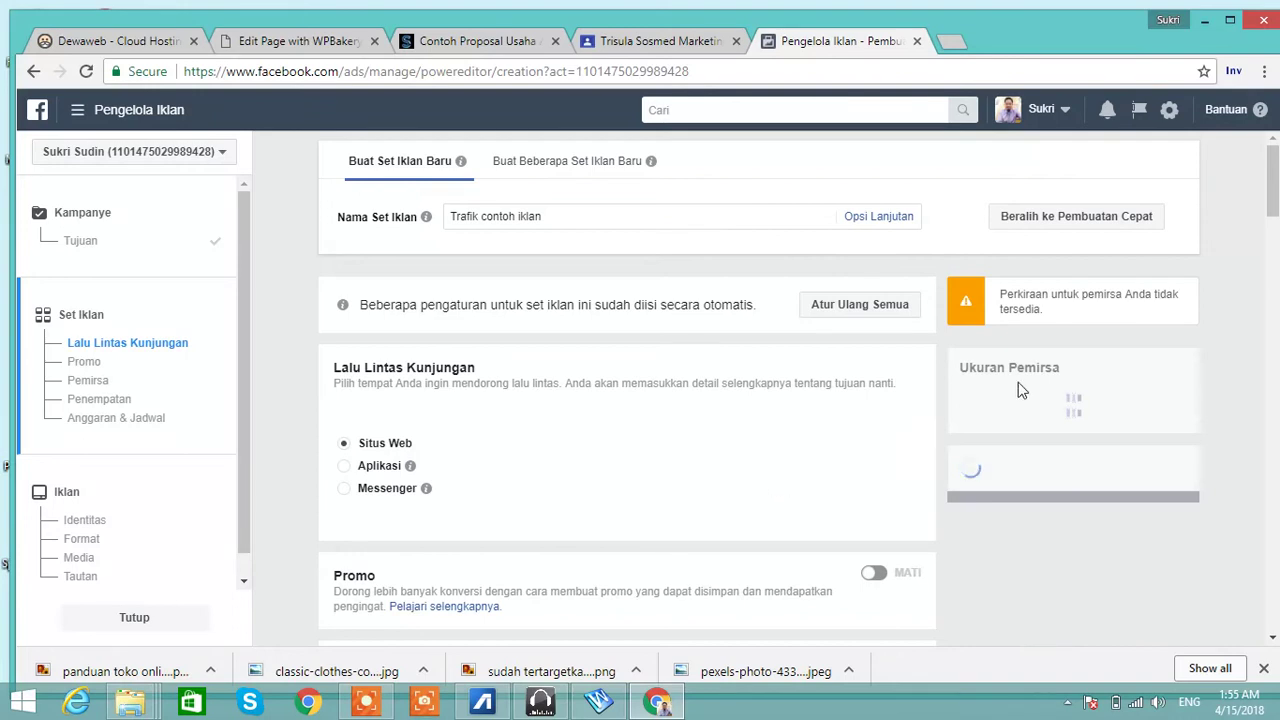
# - Set the audience's age range to 21–55
pyautogui.moveTo(1274, 197); pyautogui.dragTo(1274, 257)
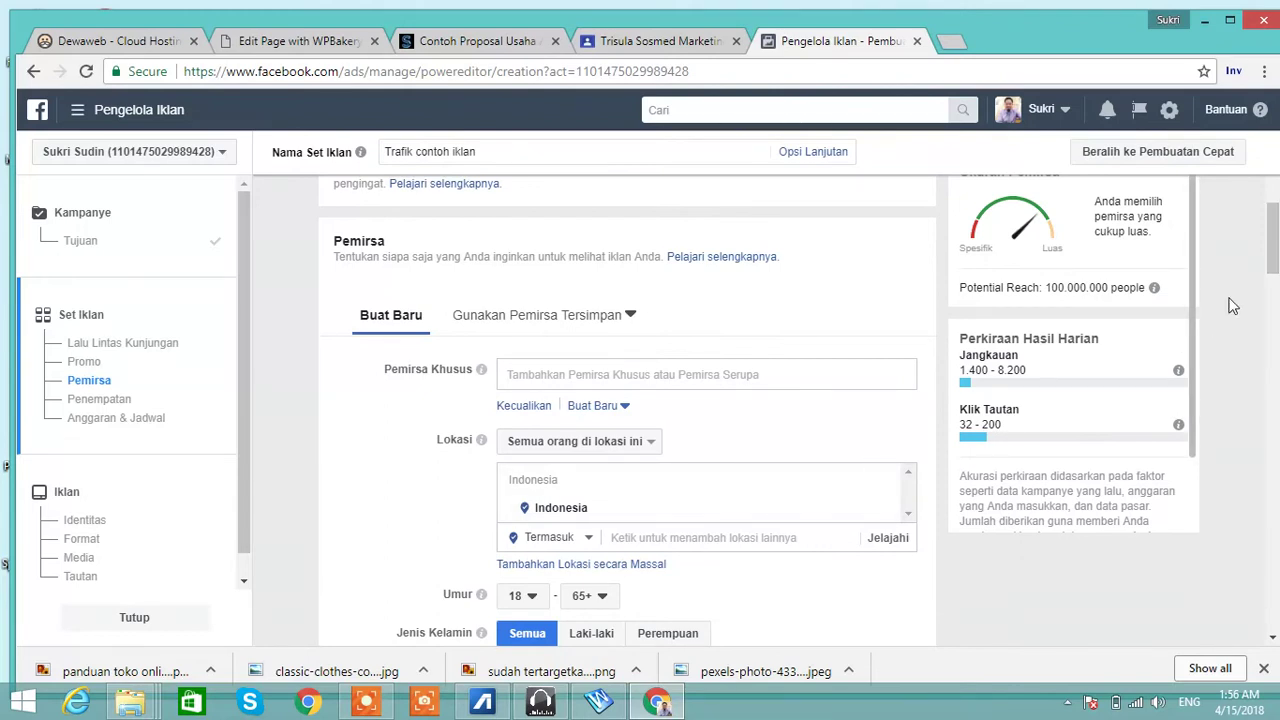
pyautogui.scroll(-2, 615, 500)
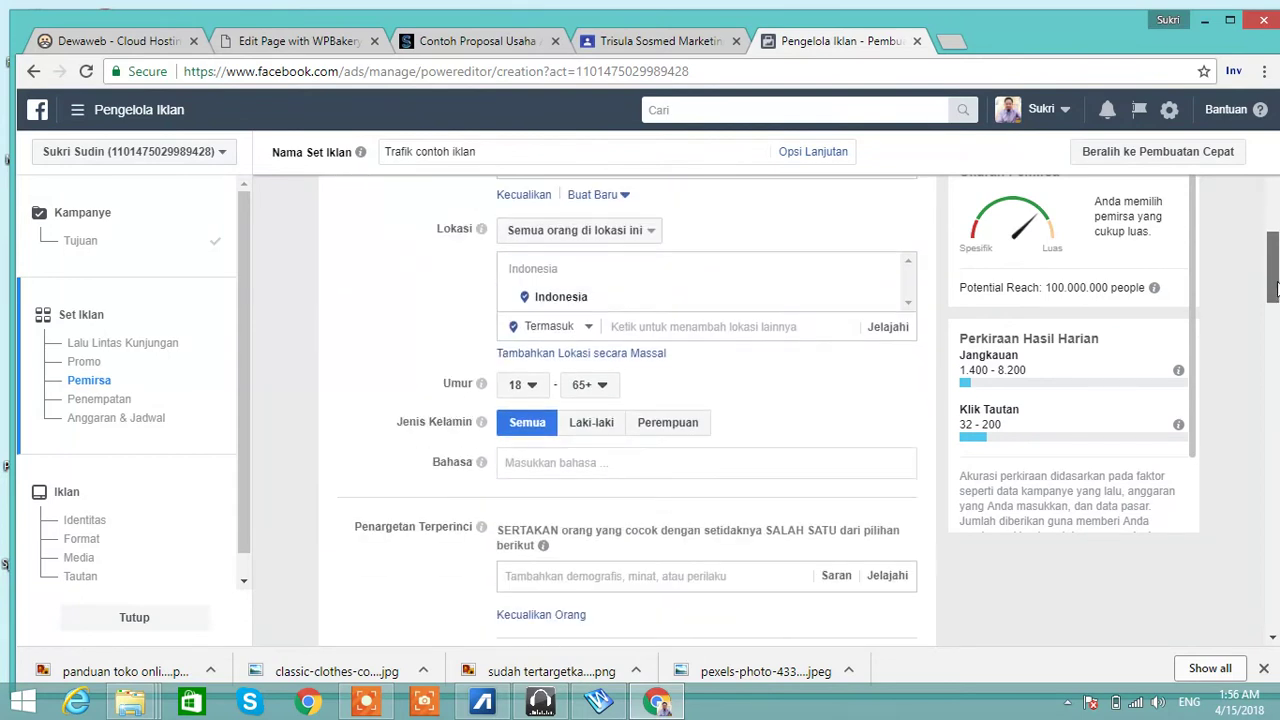
pyautogui.click(530, 393)
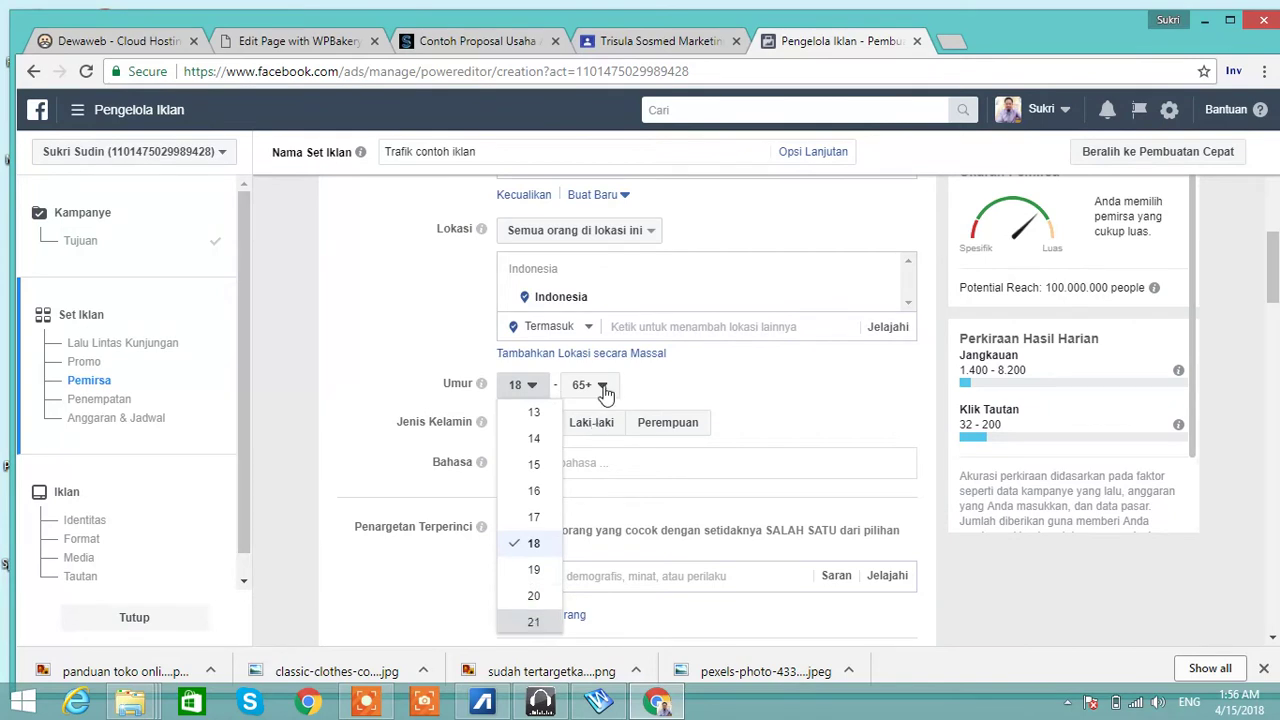
pyautogui.press('Return')
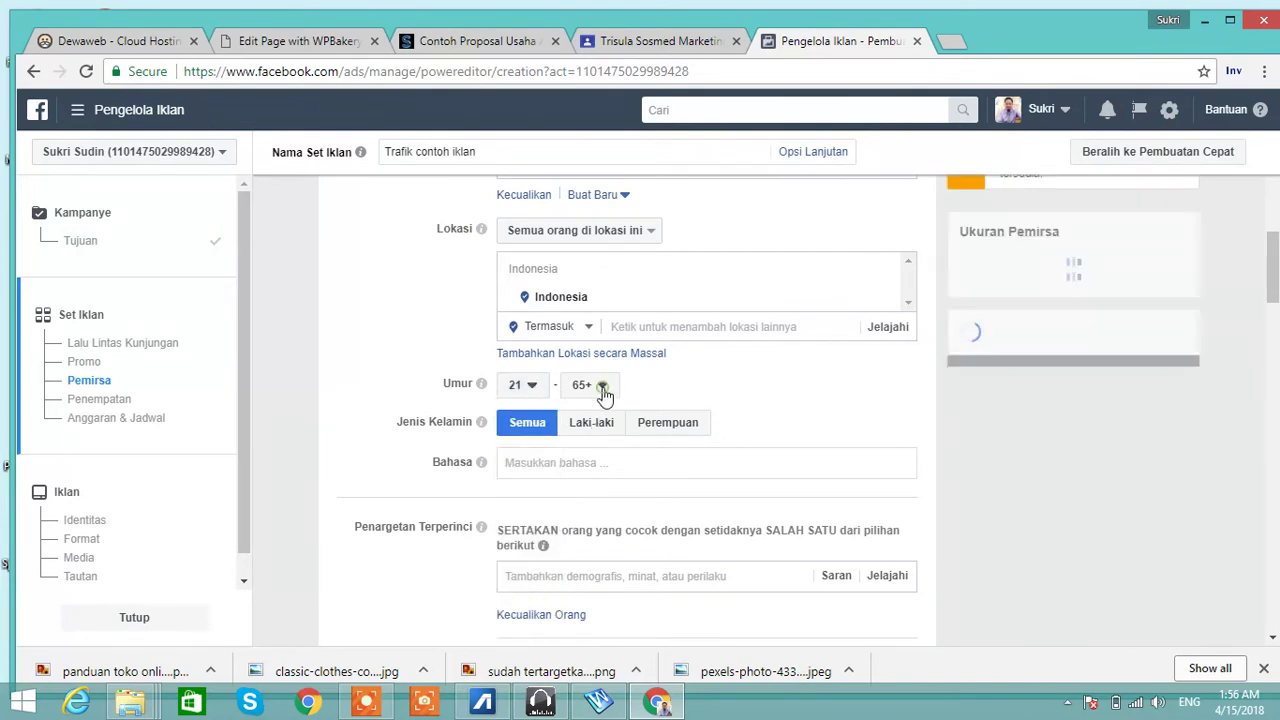
pyautogui.click(603, 386)
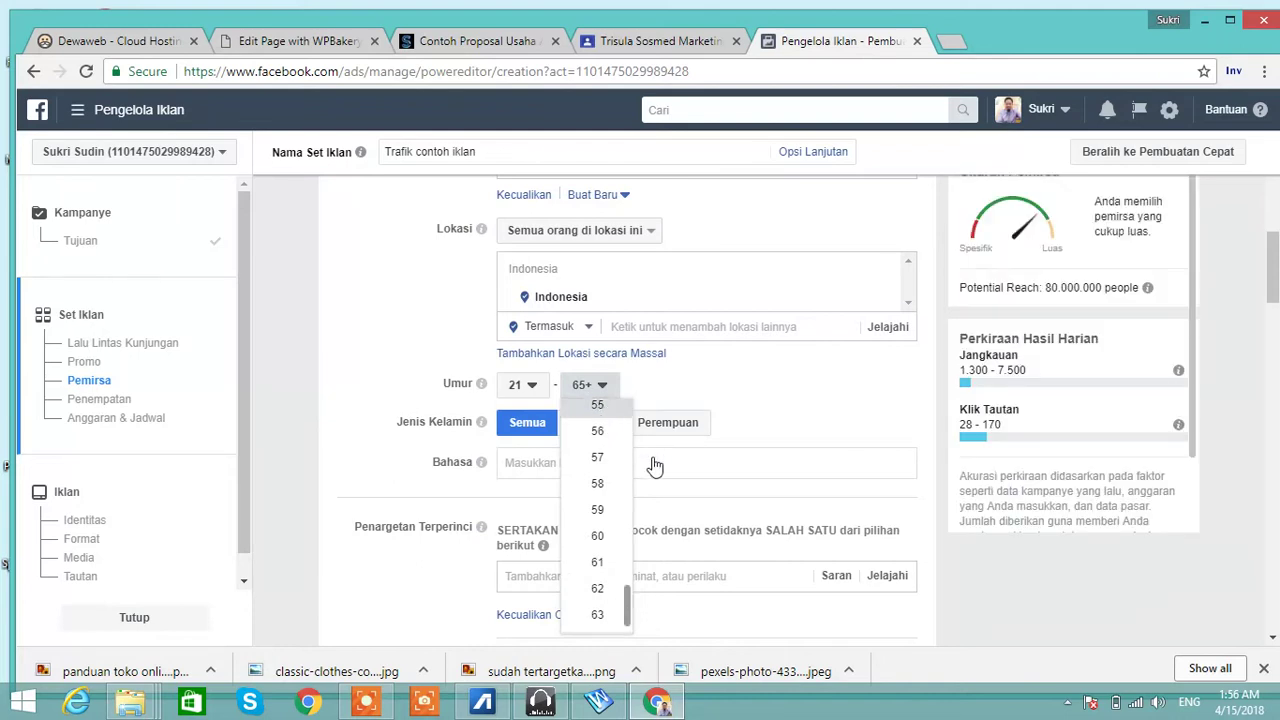
pyautogui.press('Return')
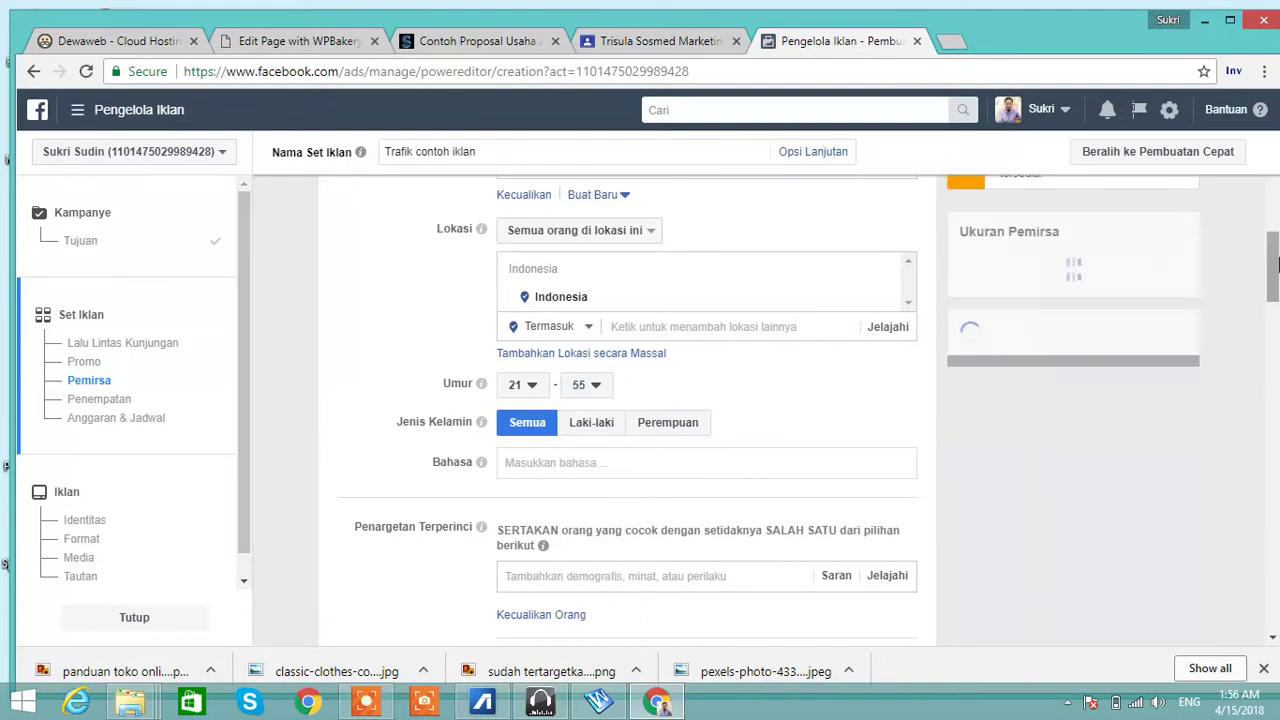
# - Add the interest Bisnis, under Bisnis dan industri, to the audience's detailed targeting
pyautogui.moveTo(1274, 270); pyautogui.dragTo(1276, 307)
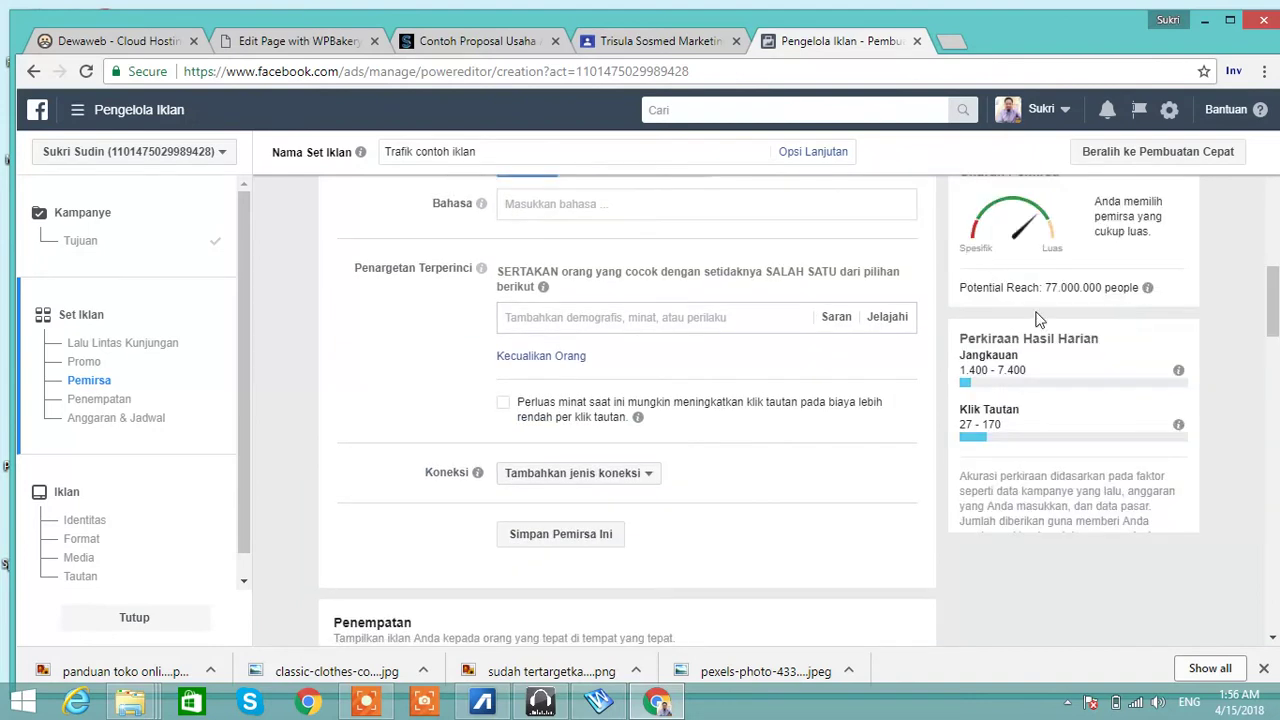
pyautogui.click(743, 320)
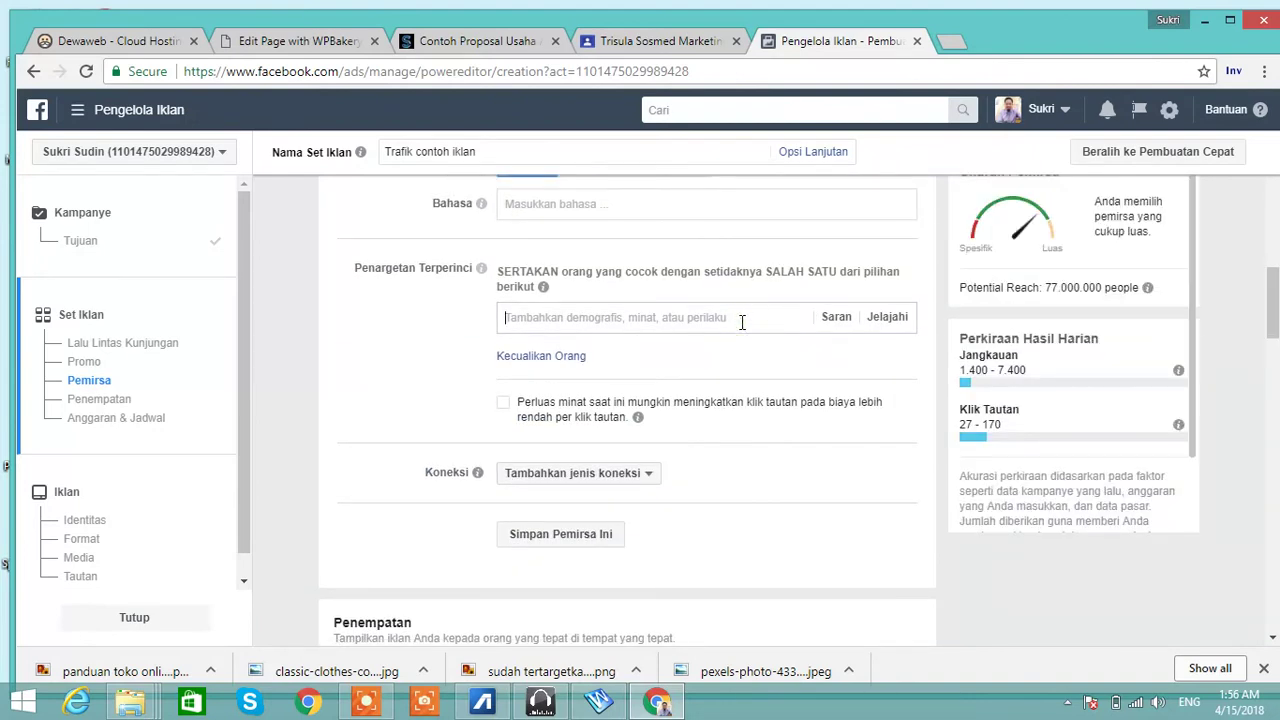
pyautogui.write('bisnis')
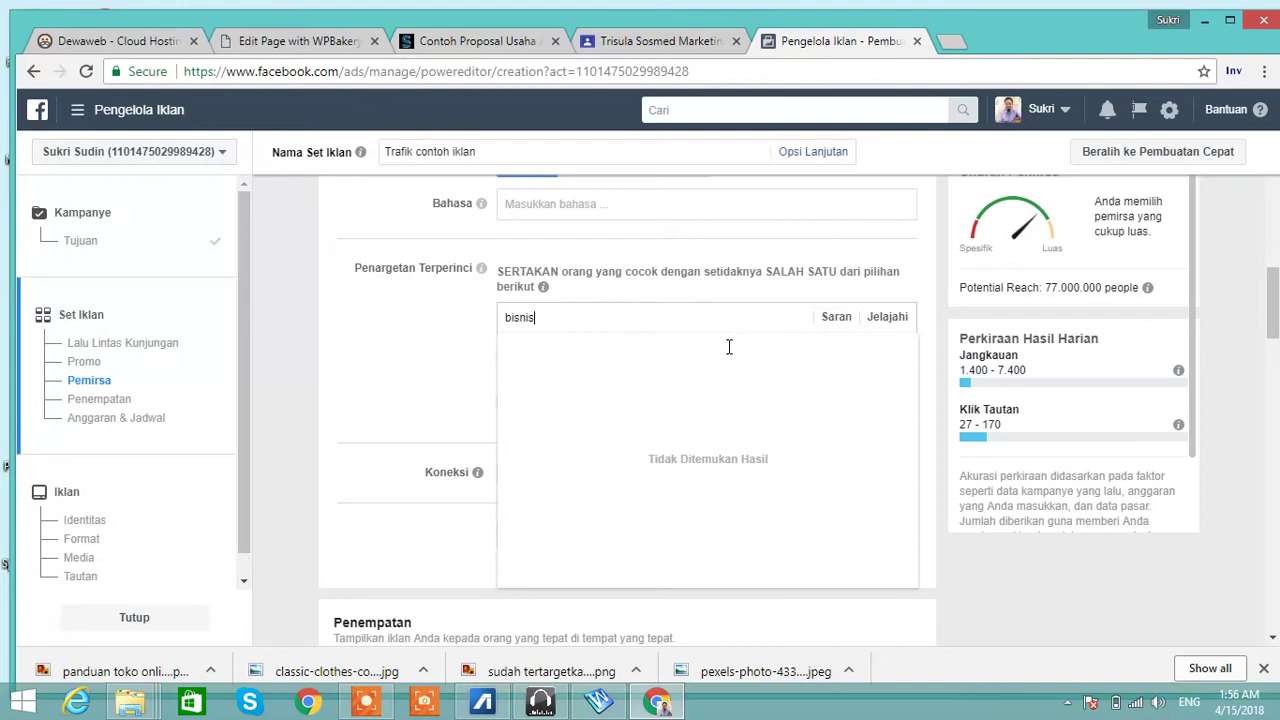
pyautogui.click(541, 441)
pyautogui.click(541, 441)
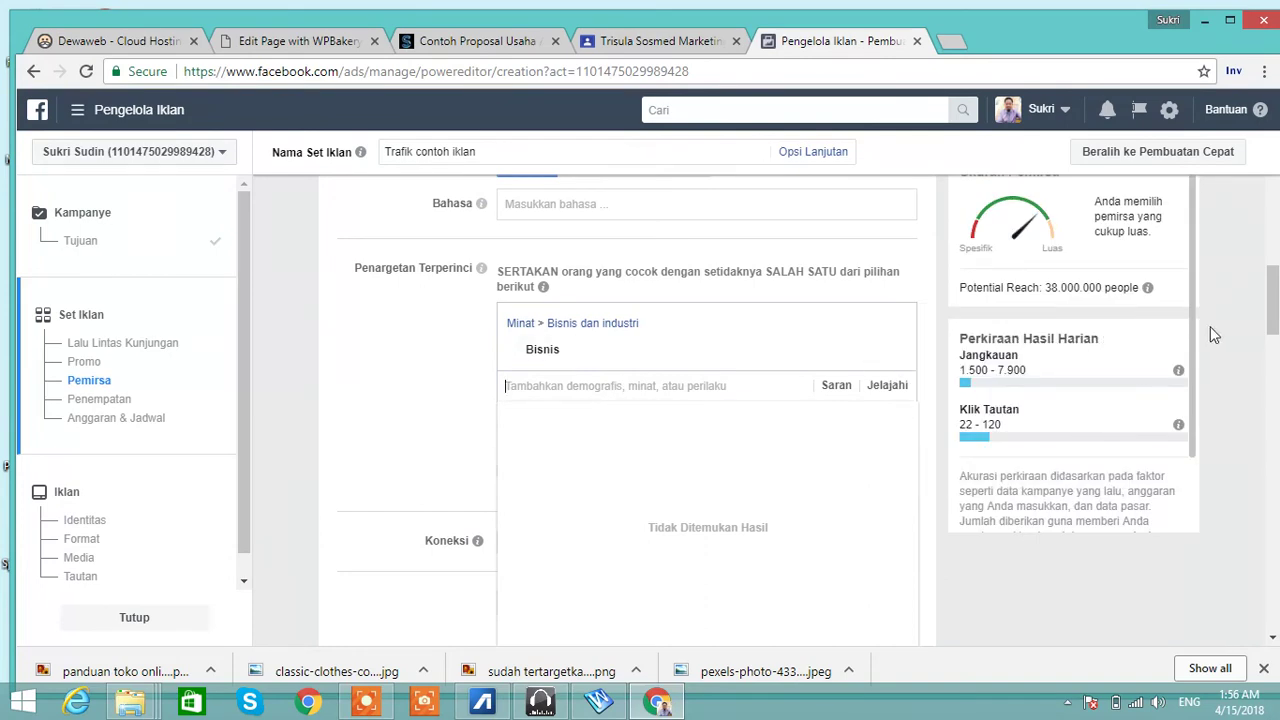
# - Restrict the ad placement's device type to Khusus Seluler
pyautogui.moveTo(1274, 313); pyautogui.dragTo(1274, 370)
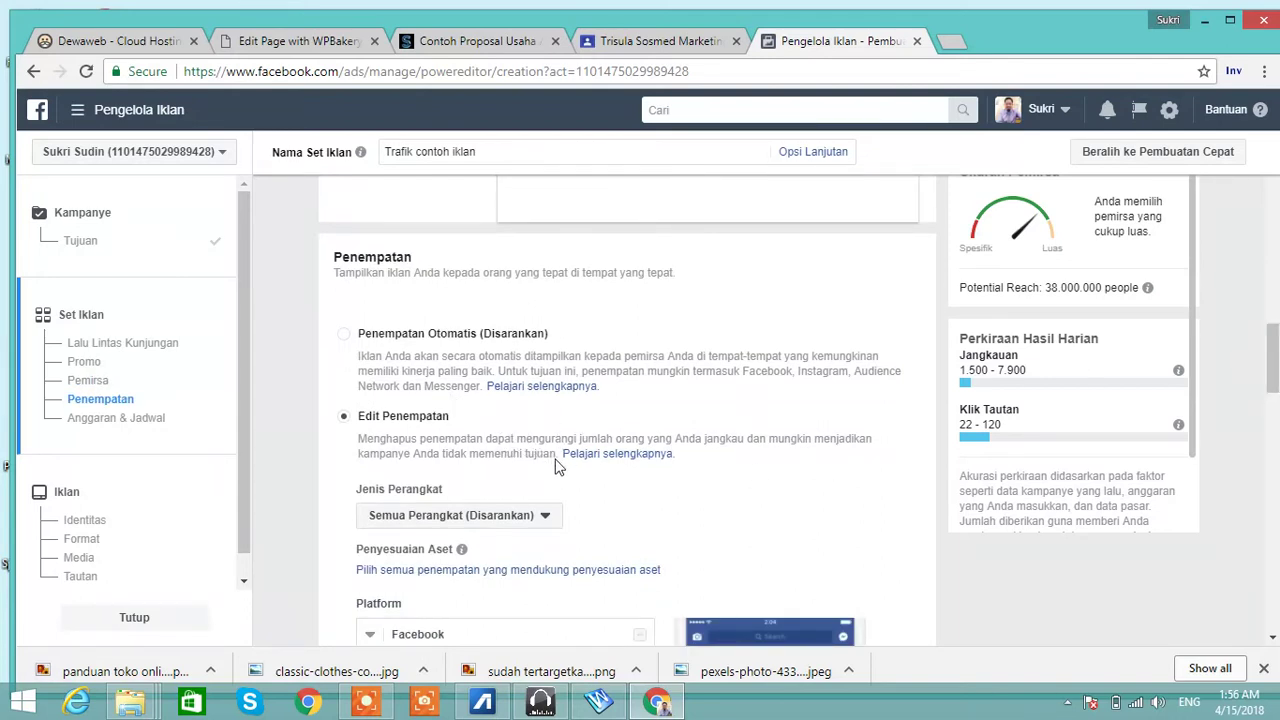
pyautogui.click(541, 520)
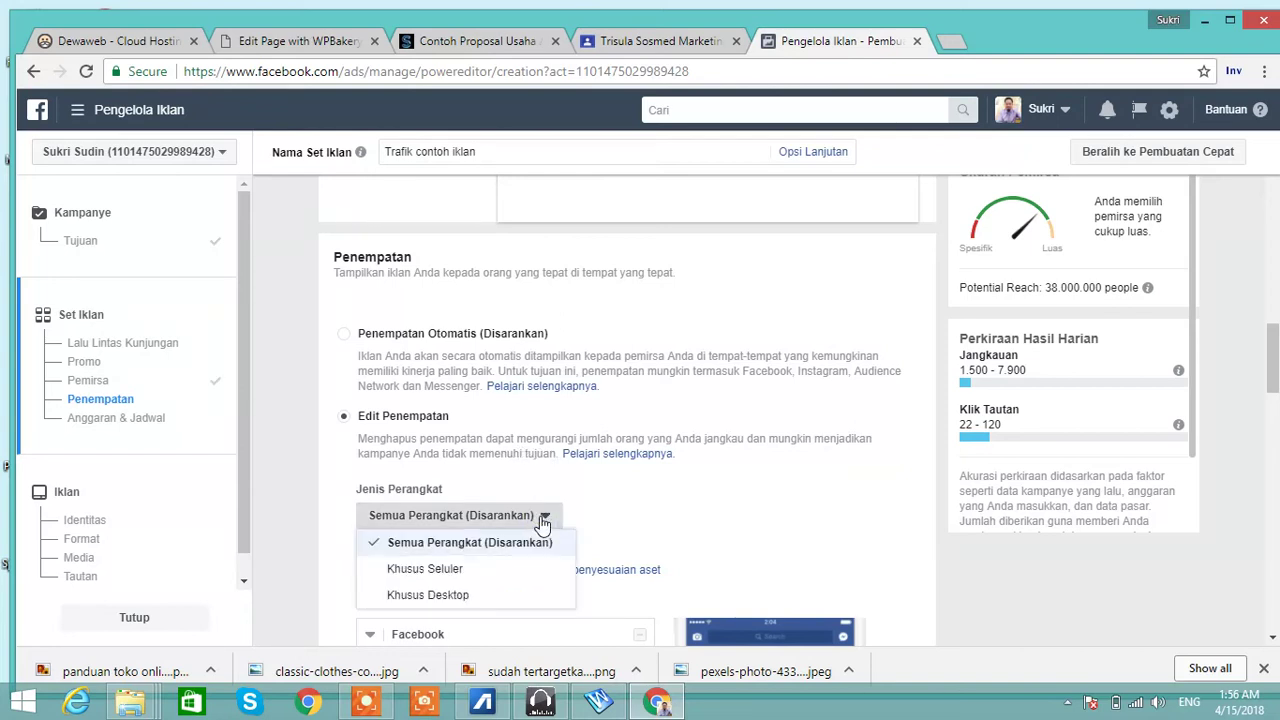
pyautogui.click(470, 576)
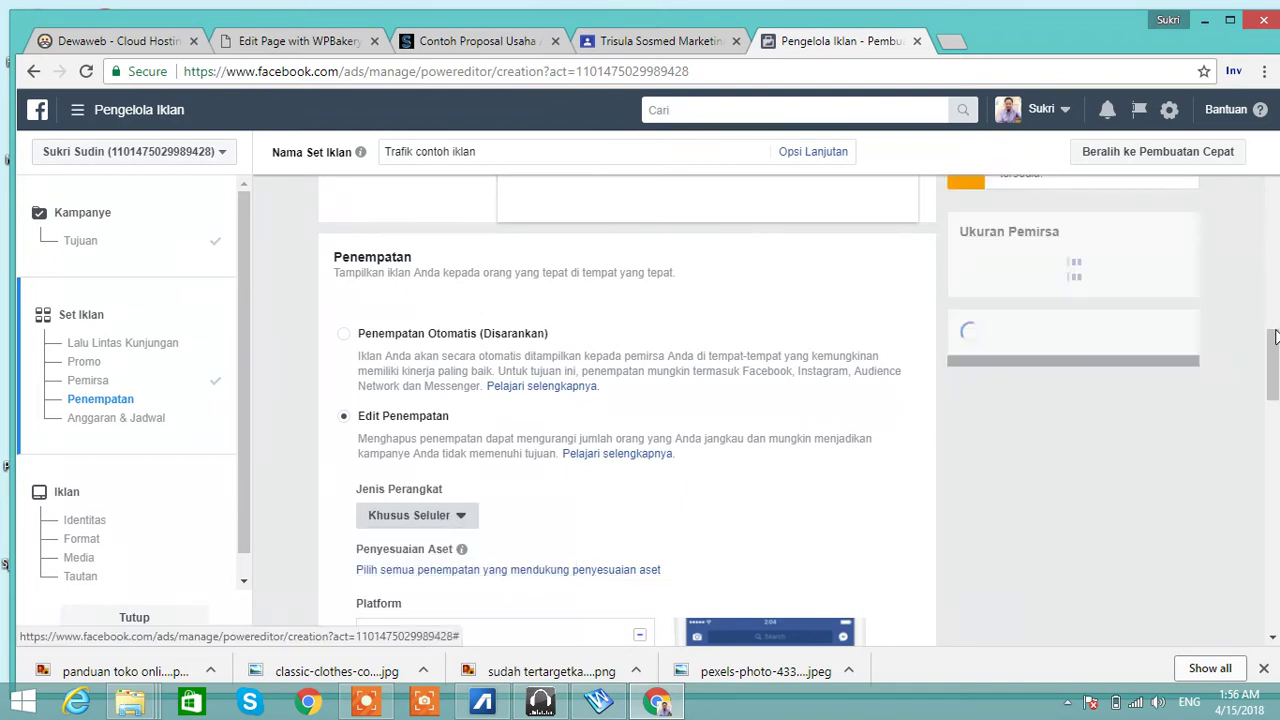
# - Switch the budget to Anggaran Harian of Rp 10.000 and set the schedule's end date to 18/4/2018
pyautogui.moveTo(1275, 358); pyautogui.dragTo(1276, 502)
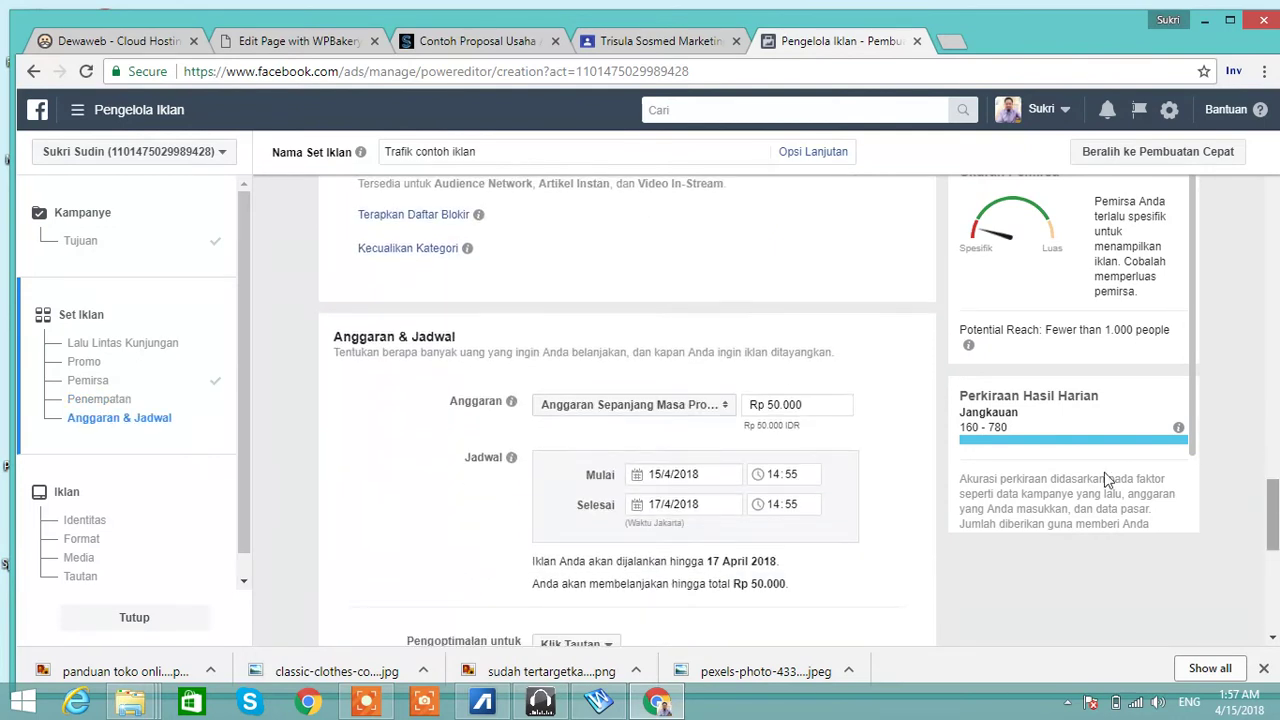
pyautogui.click(727, 408)
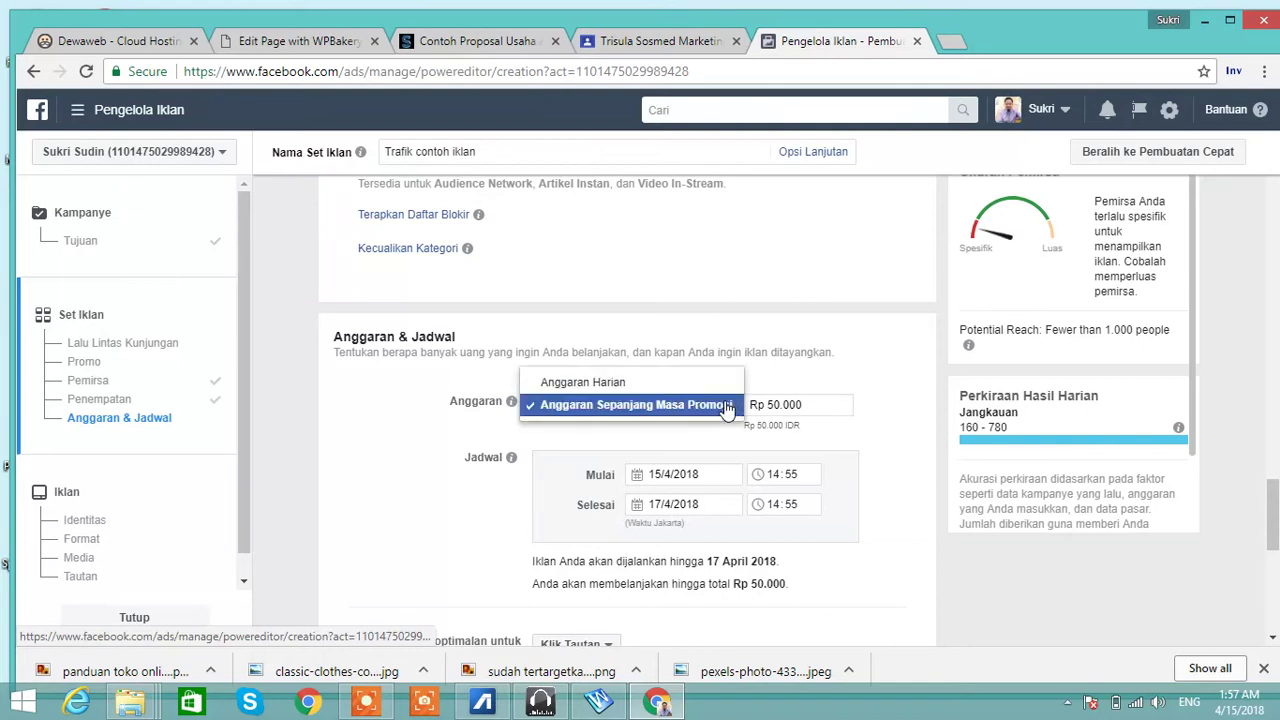
pyautogui.click(669, 384)
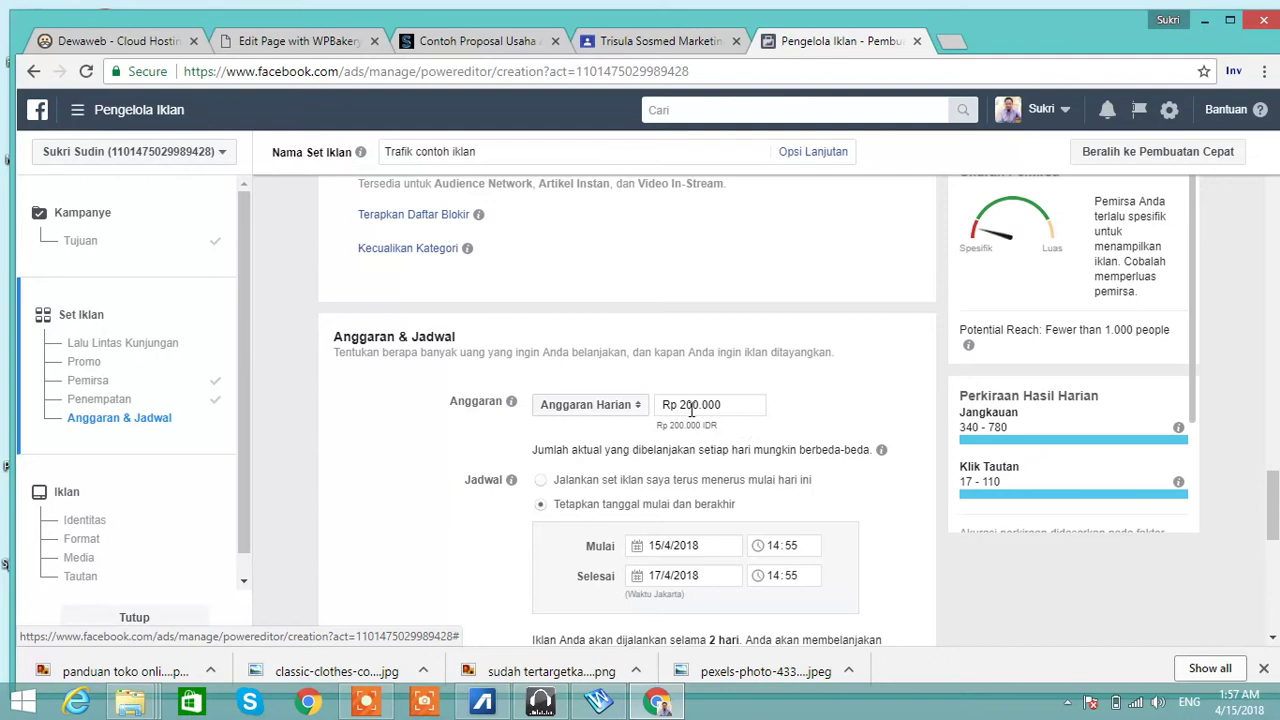
pyautogui.click(690, 408)
pyautogui.press('BackSpace')
pyautogui.write('10')
pyautogui.press('BackSpace')
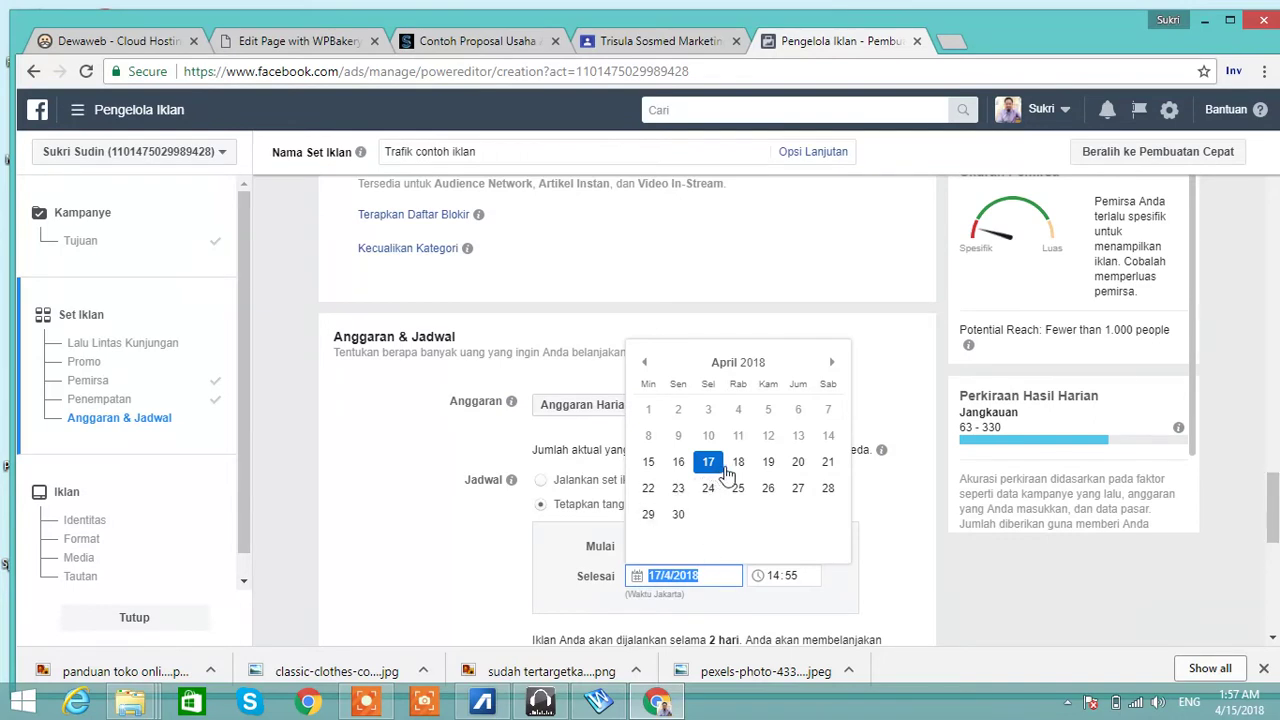
pyautogui.click(738, 462)
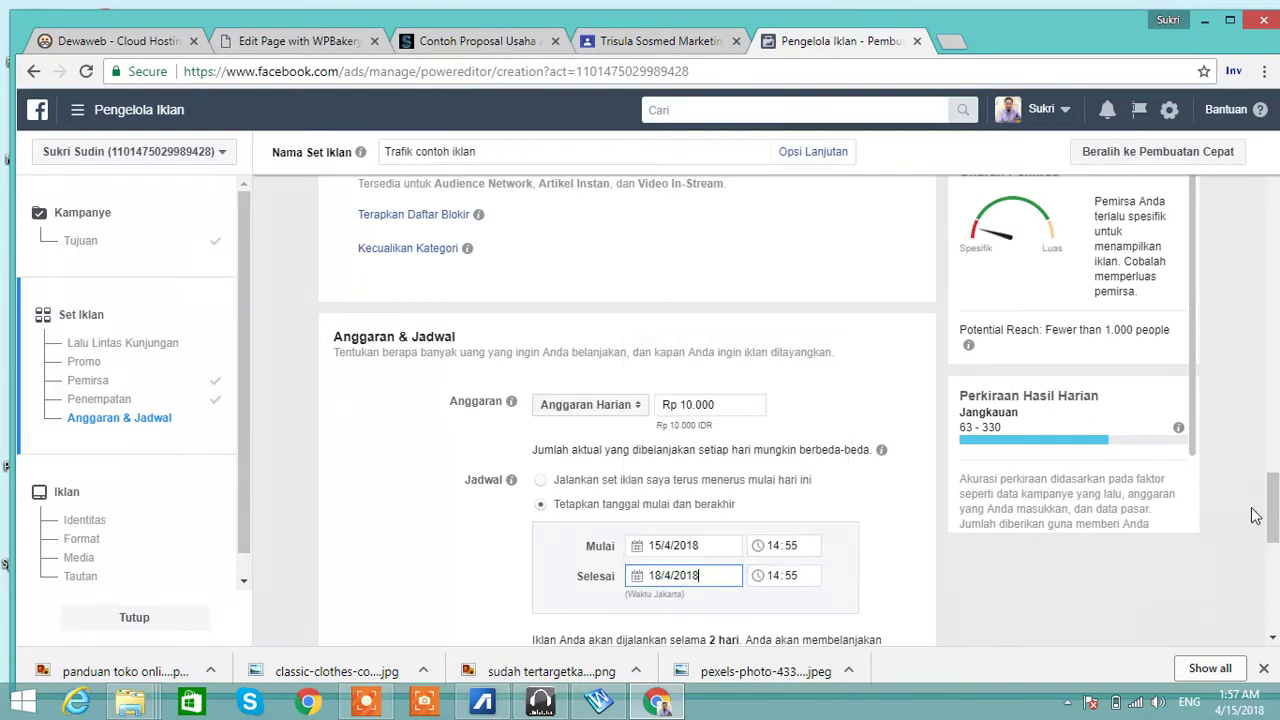
# - Continue from the ad set to the ad level and name the ad Lalu Lintas Kunjungan Contoh Iklan
pyautogui.moveTo(1275, 512); pyautogui.dragTo(1275, 604)
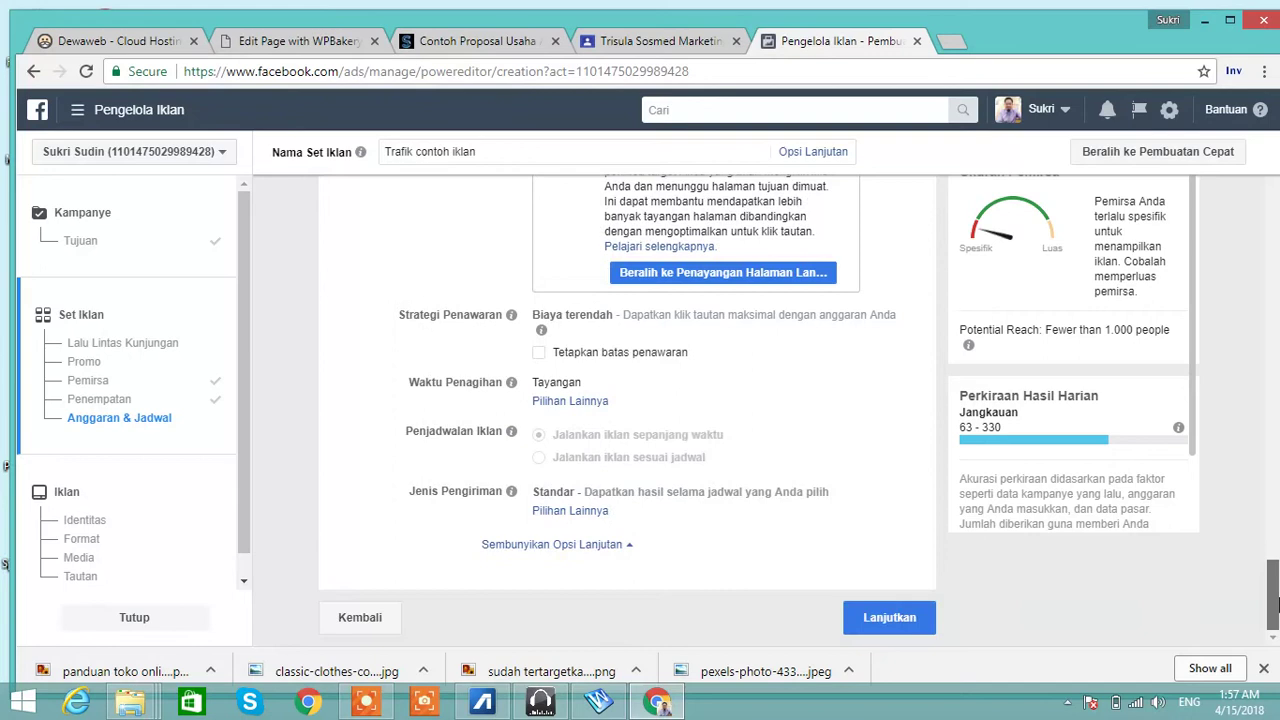
pyautogui.click(889, 619)
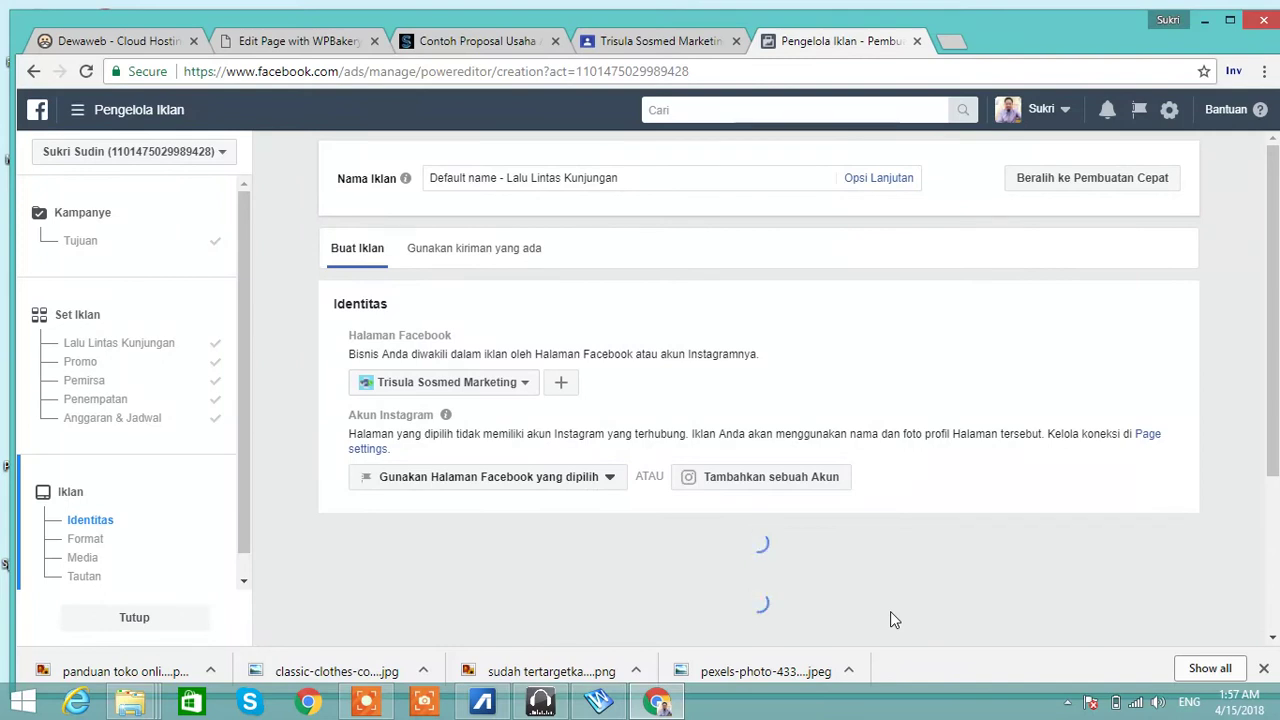
pyautogui.click(507, 180)
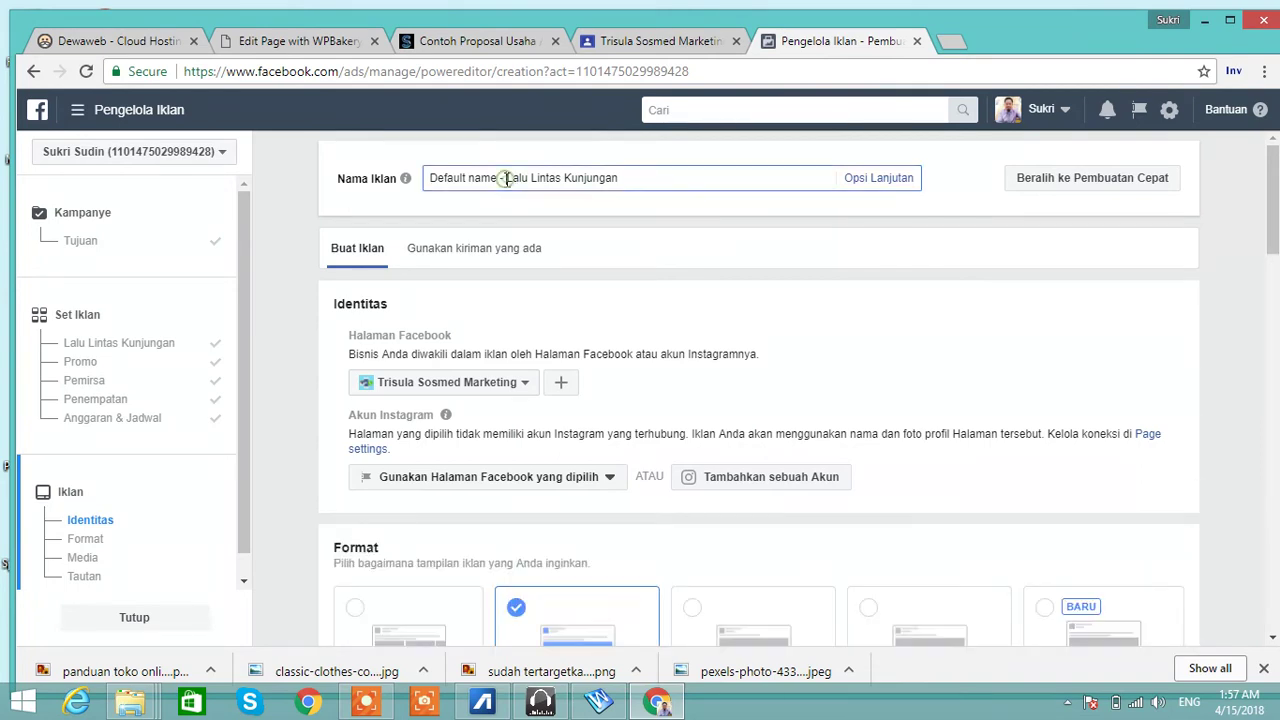
pyautogui.press('BackSpace')
pyautogui.press('BackSpace')
pyautogui.press('BackSpace')
pyautogui.press('BackSpace')
pyautogui.press('BackSpace')
pyautogui.press('BackSpace')
pyautogui.press('BackSpace')
pyautogui.press('BackSpace')
pyautogui.press('BackSpace')
pyautogui.press('BackSpace')
pyautogui.press('BackSpace')
pyautogui.press('BackSpace')
pyautogui.press('BackSpace')
pyautogui.press('BackSpace')
pyautogui.press('BackSpace')
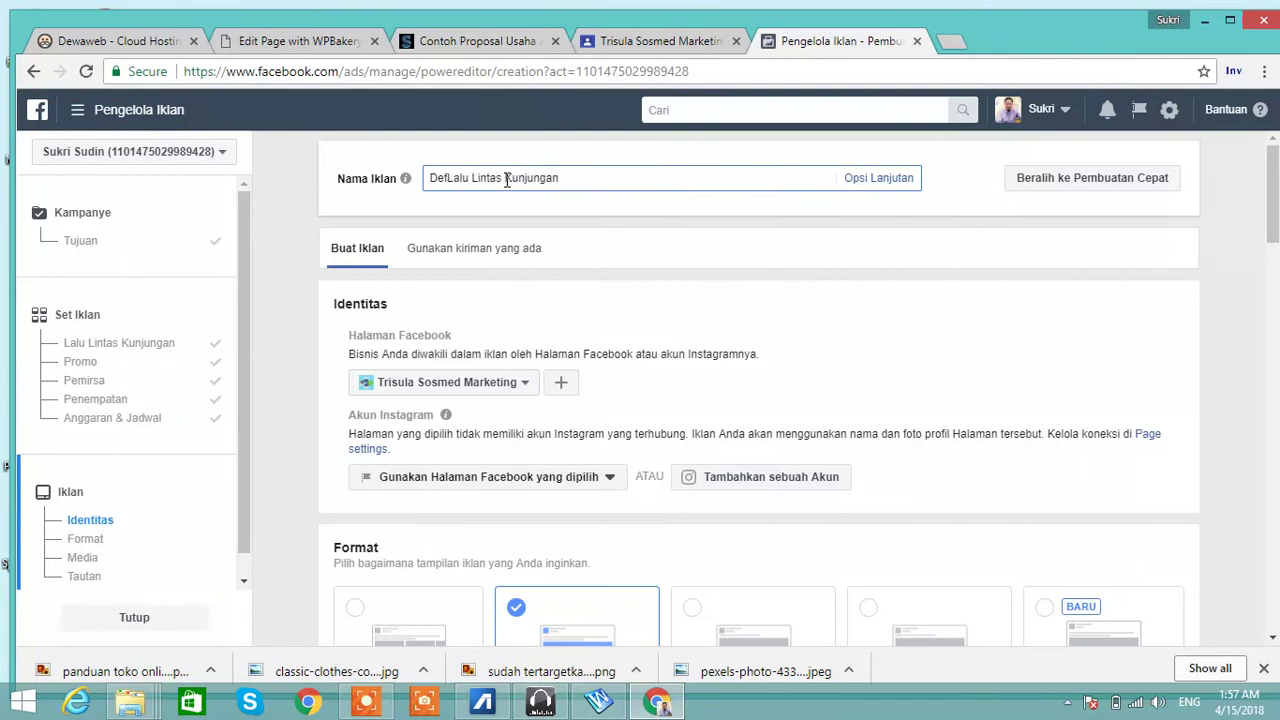
pyautogui.click(563, 185)
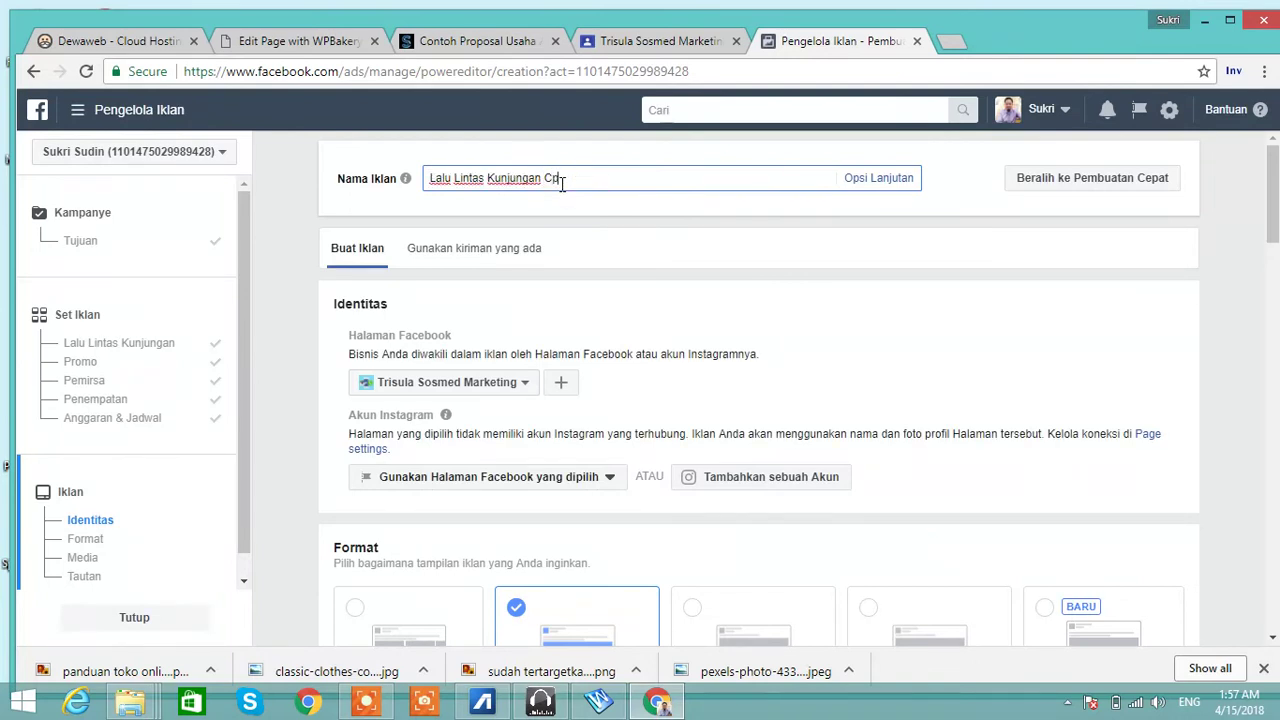
pyautogui.write('Contoh Iklan')
pyautogui.click(527, 387)
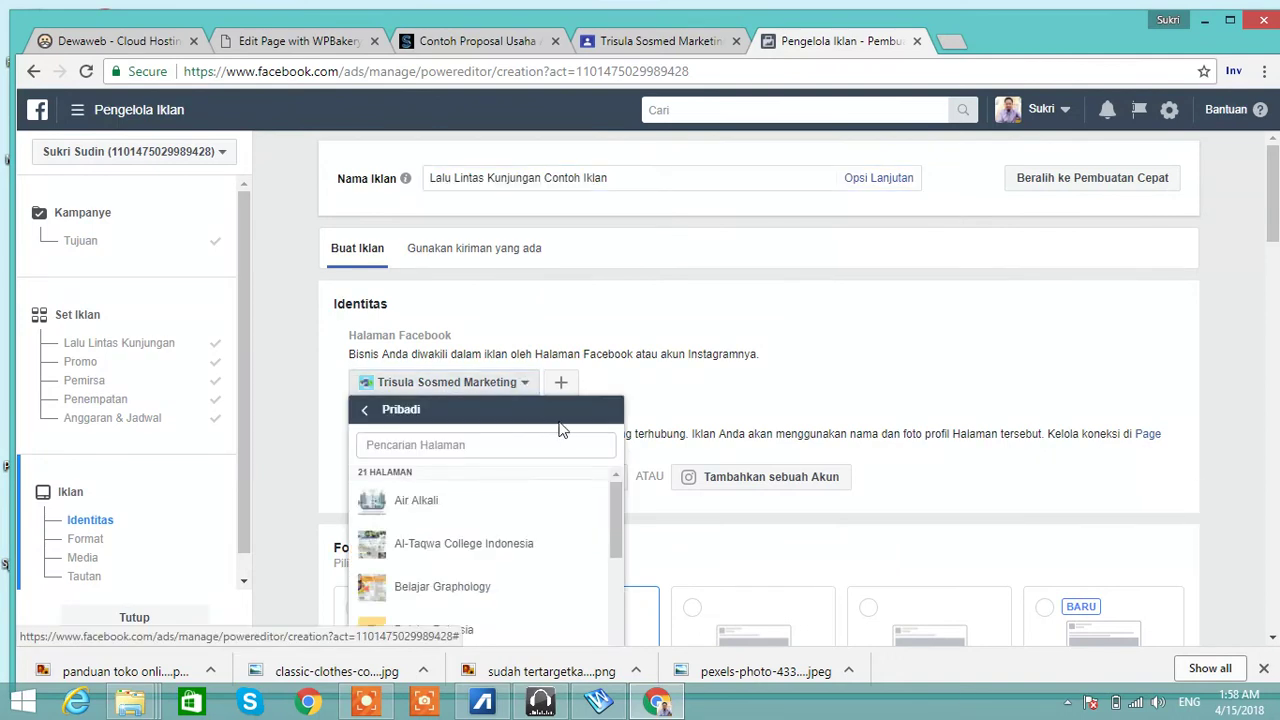
pyautogui.click(895, 350)
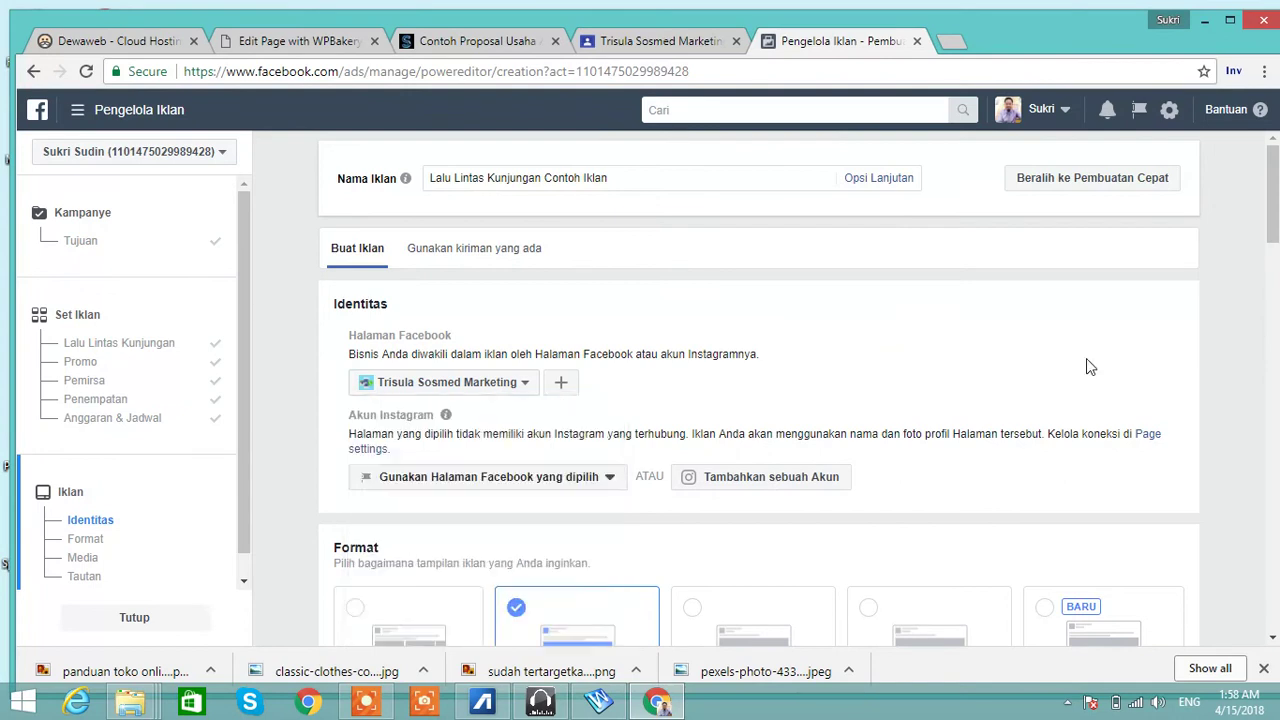
# - Upload the image classic-clothes-commerce-298863 from the Downloads folder as the ad's picture
pyautogui.moveTo(1268, 236); pyautogui.dragTo(1275, 375)
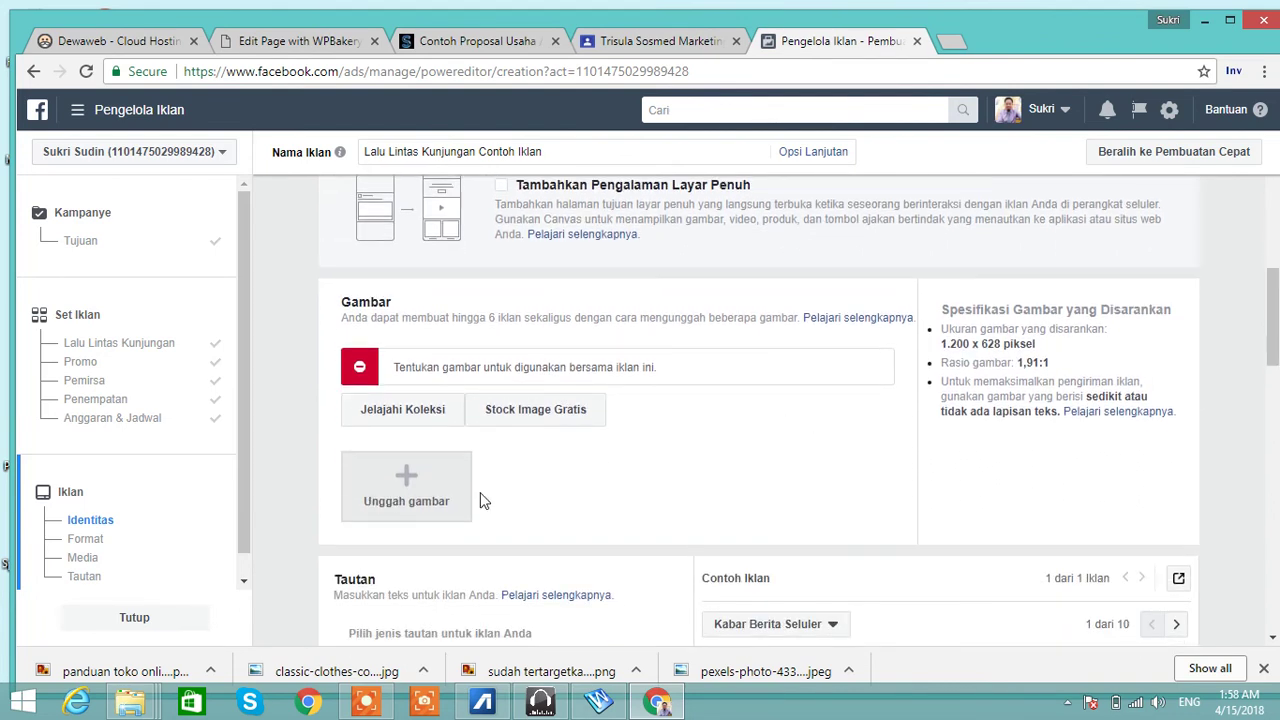
pyautogui.click(410, 486)
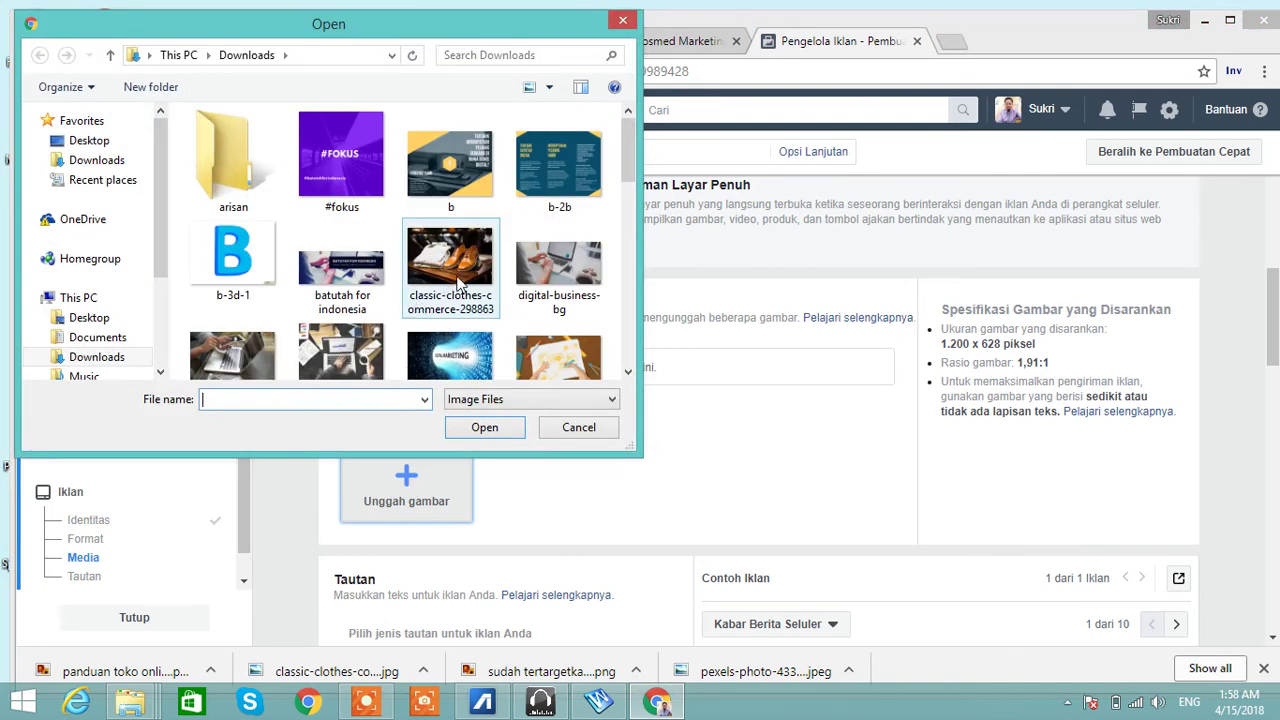
pyautogui.click(460, 283)
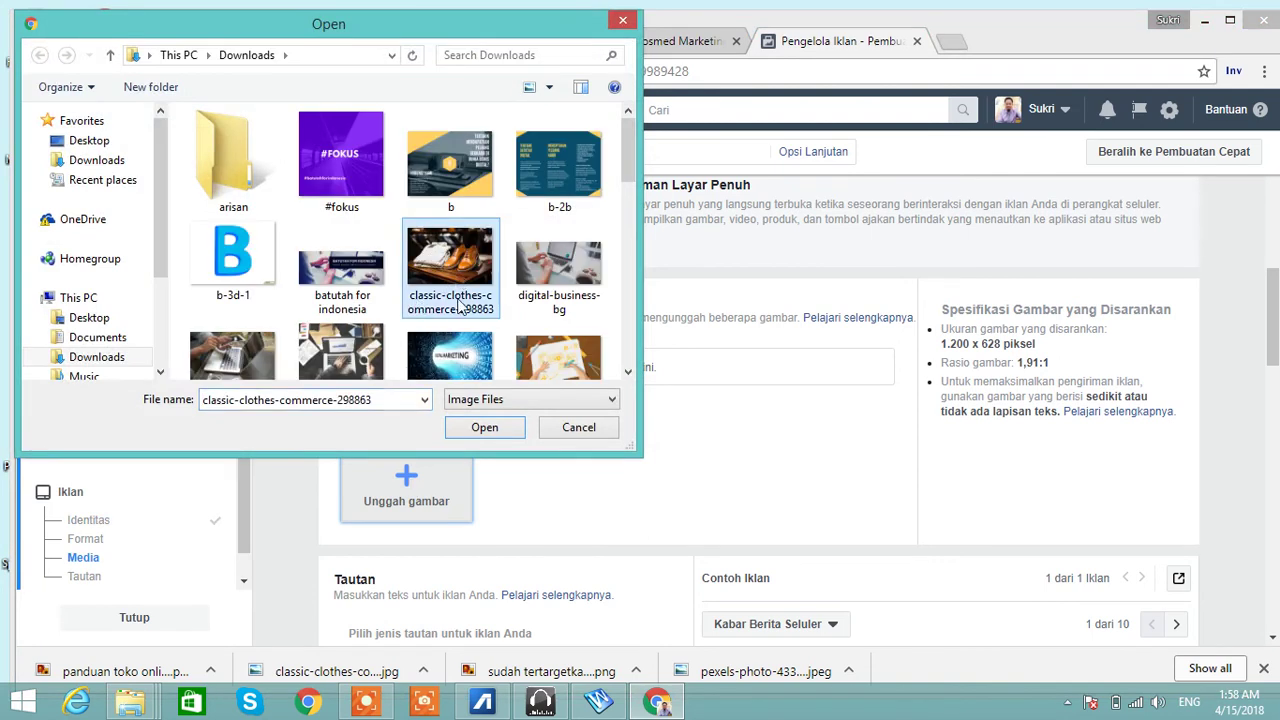
pyautogui.click(485, 427)
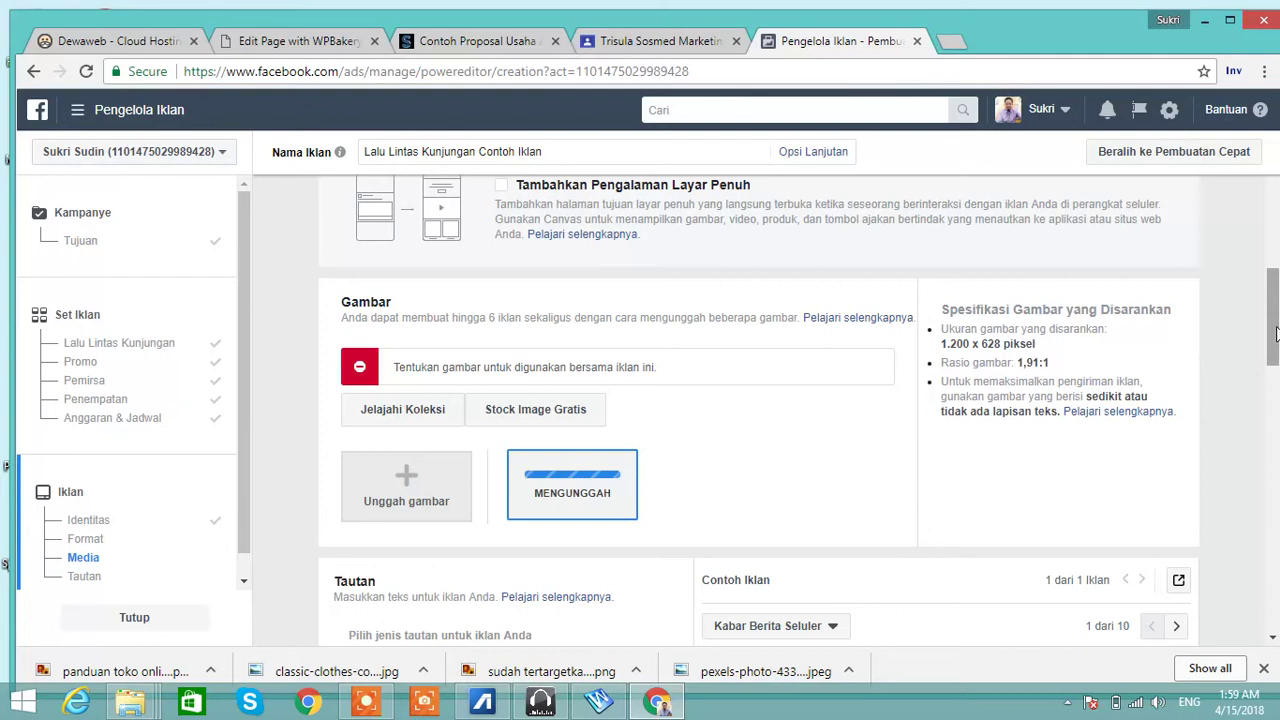
# - Enter the ad text's opening sentence "Dapatkan panduan membuat toko online dari mentor berpengalaman."
pyautogui.moveTo(1276, 333); pyautogui.dragTo(1276, 428)
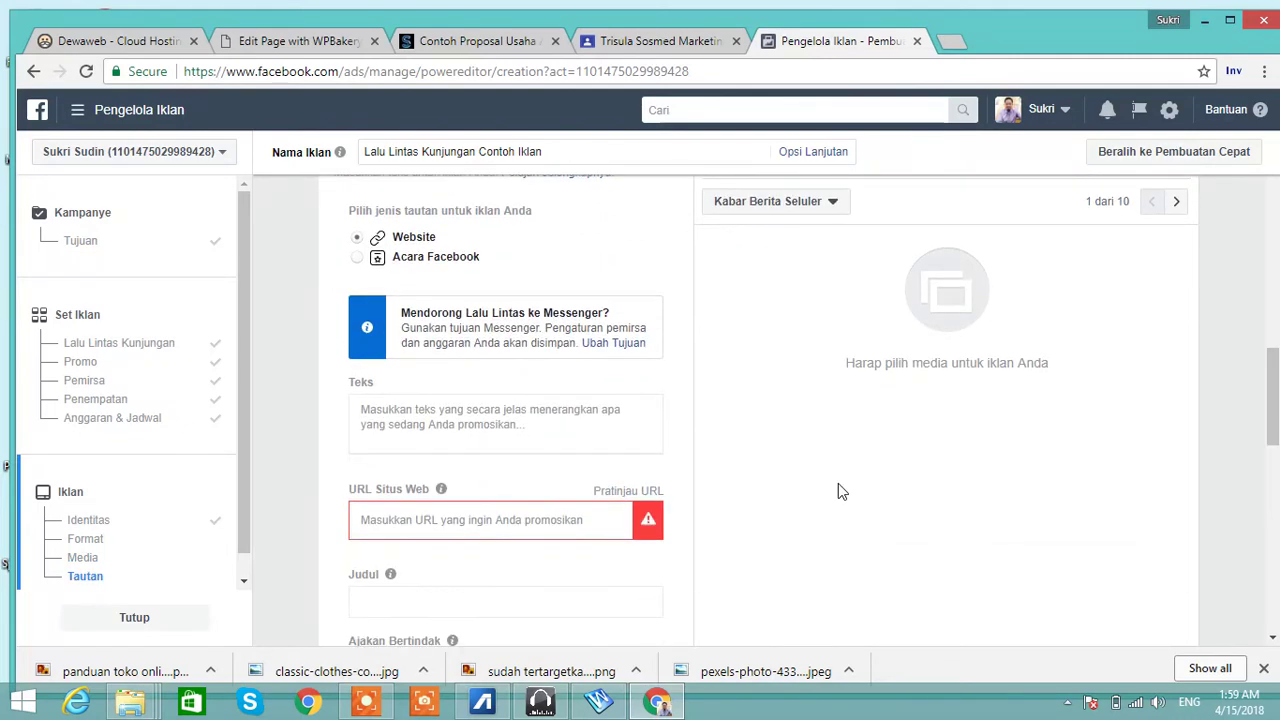
pyautogui.click(541, 428)
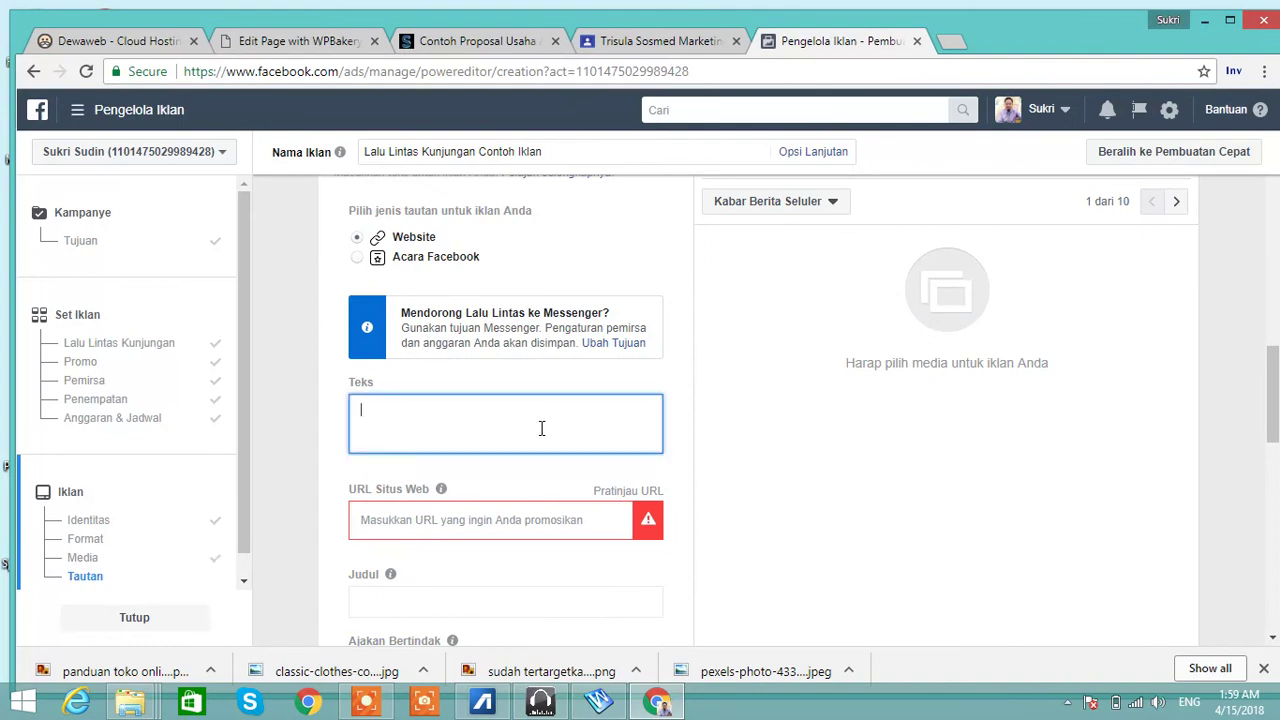
pyautogui.write('Dapatka')
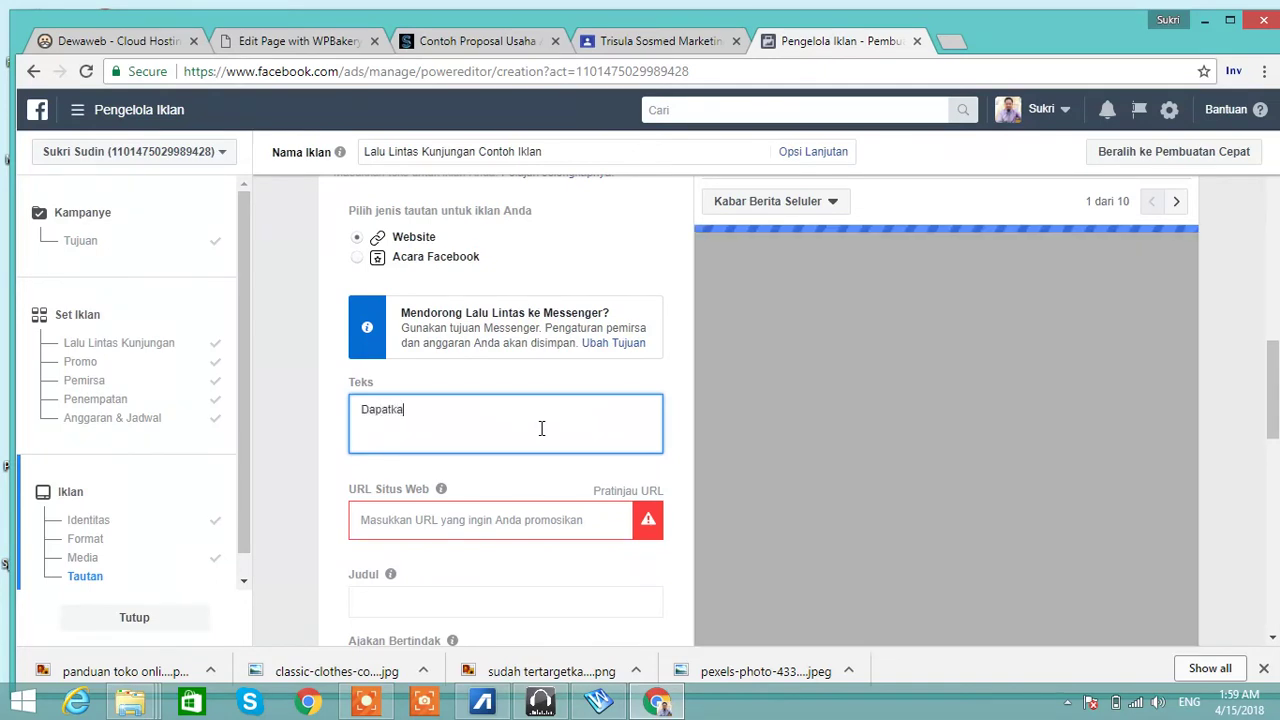
pyautogui.write('n panduan')
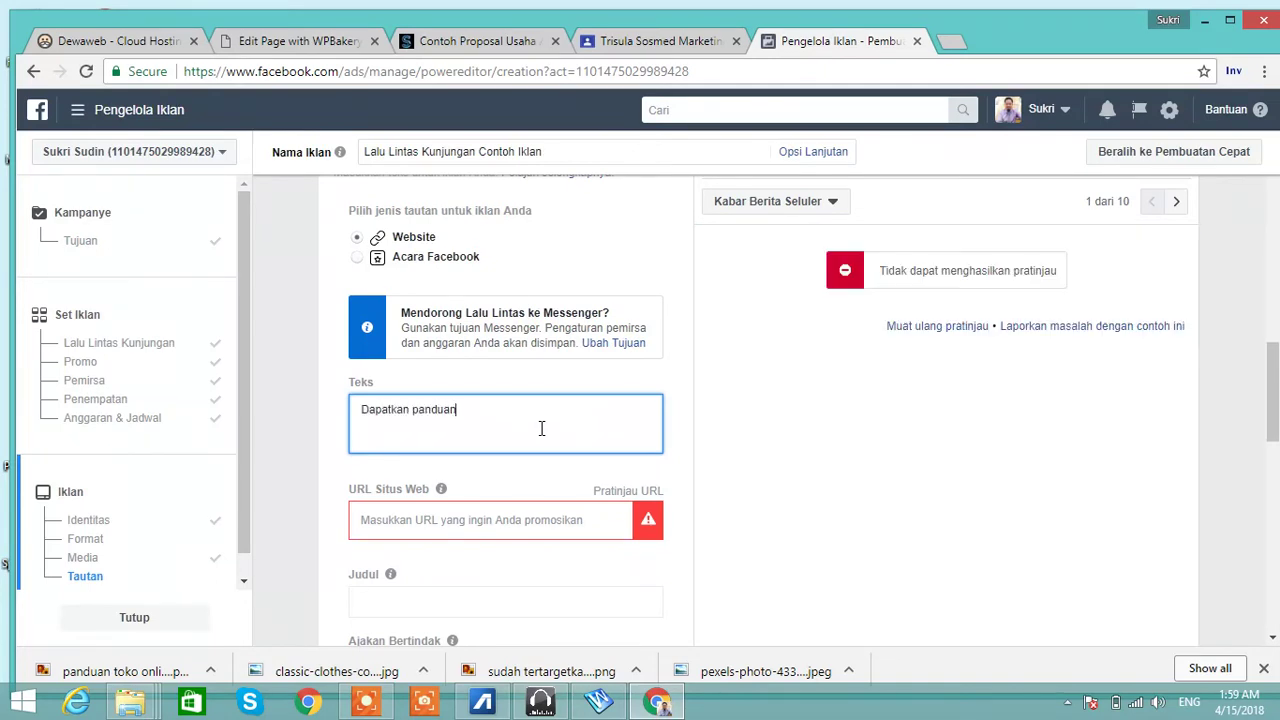
pyautogui.write(' membuat toko online dari mentor berpengalama')
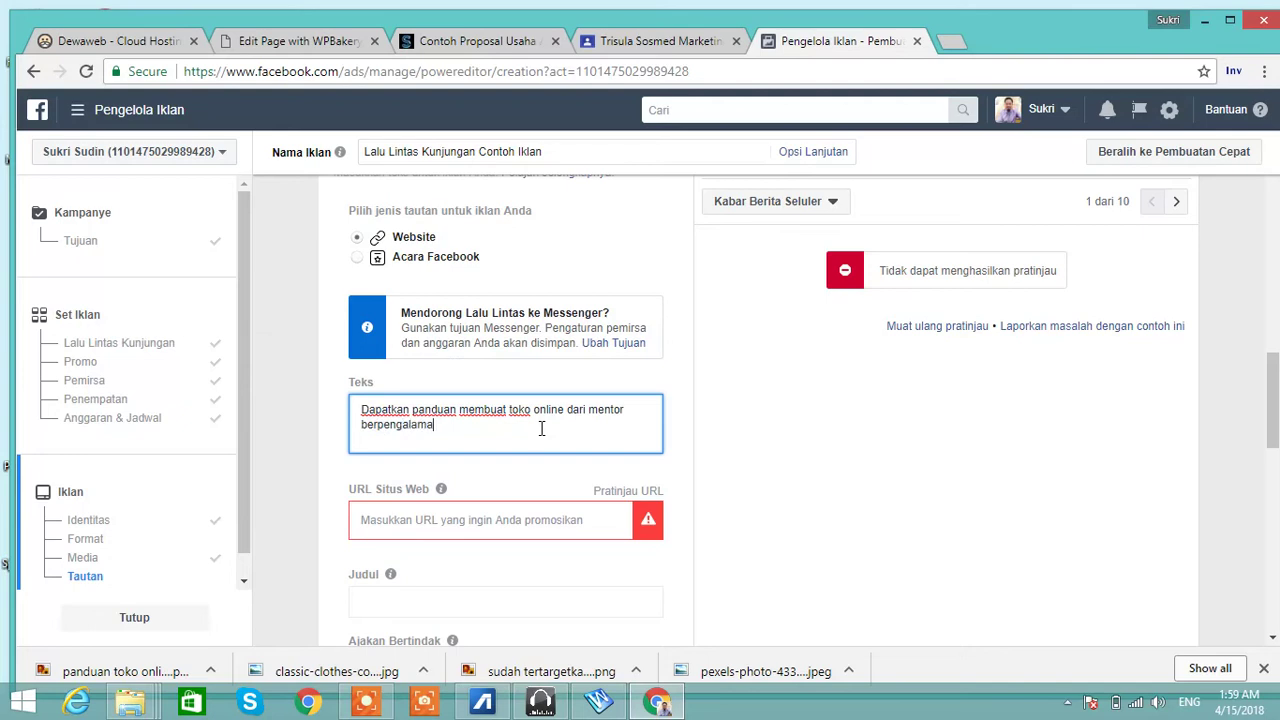
pyautogui.write('n')
pyautogui.press('Return')
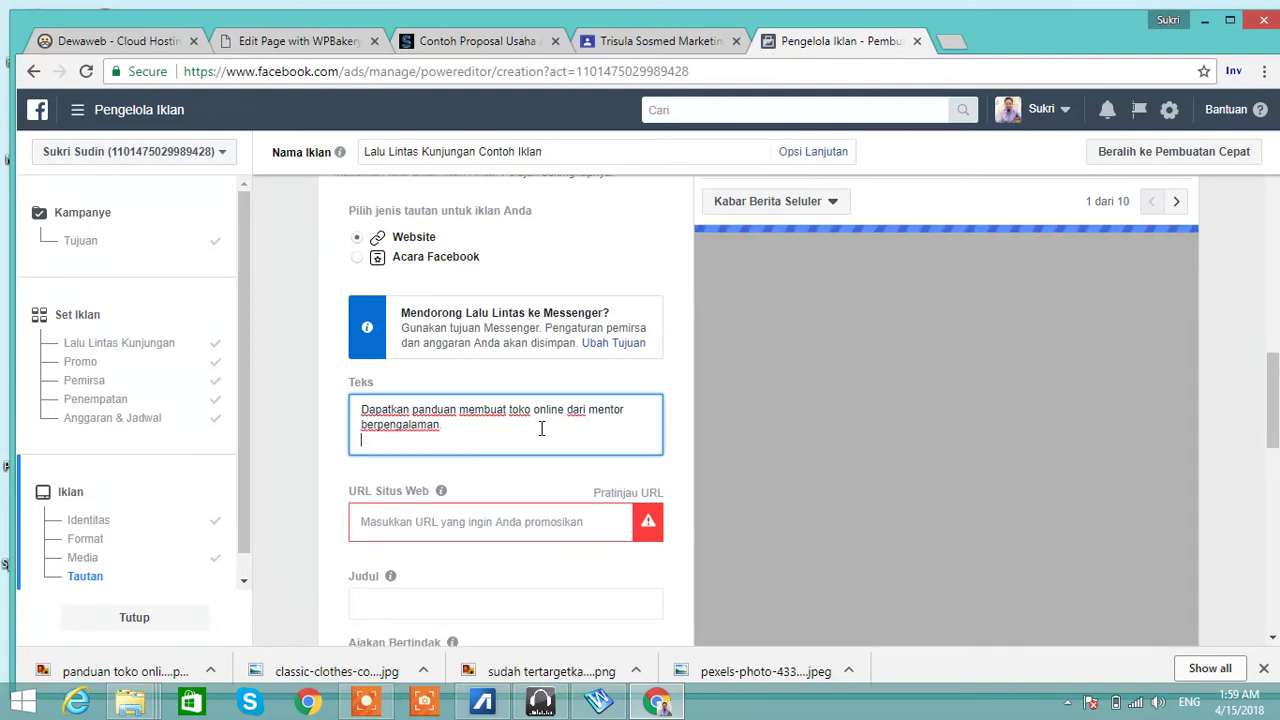
# - Add the closing line "Daftar sekarang juga." to the ad text, separated from the opening sentence by a blank line
pyautogui.press('Return')
pyautogui.write('d')
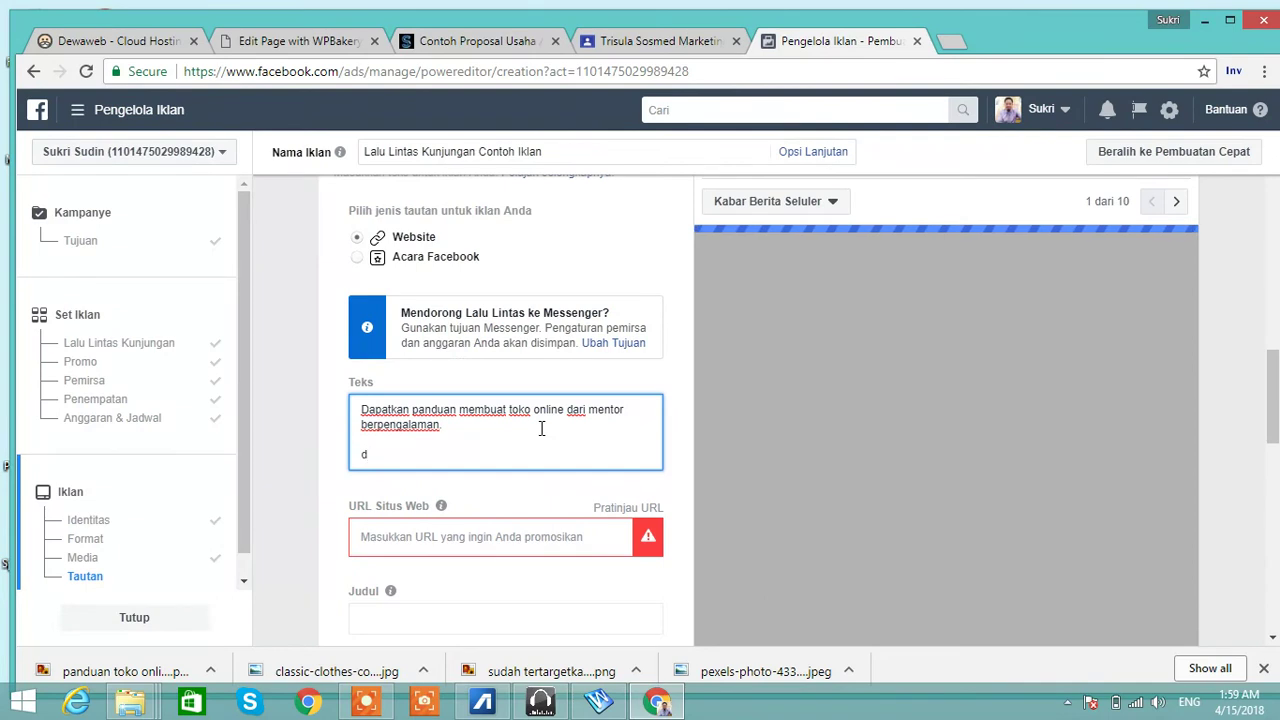
pyautogui.press('BackSpace')
pyautogui.write('Daf')
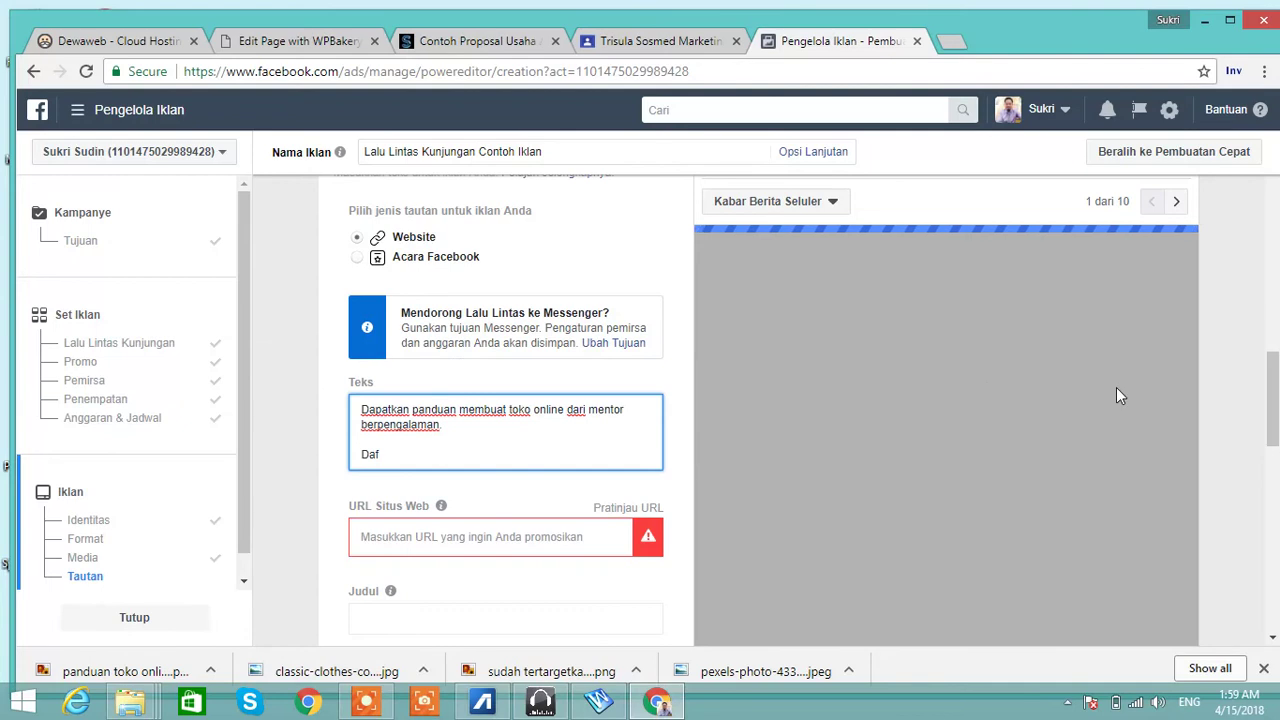
pyautogui.moveTo(1276, 410); pyautogui.dragTo(1276, 442)
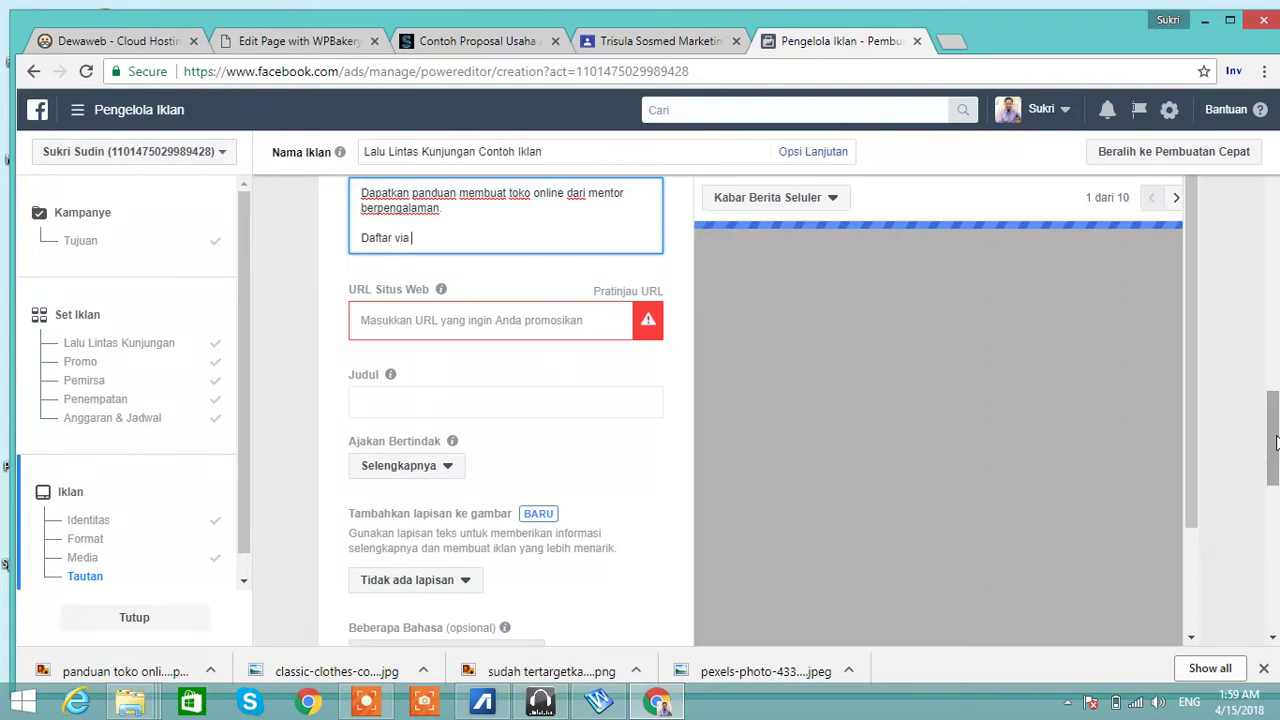
pyautogui.write('pp')
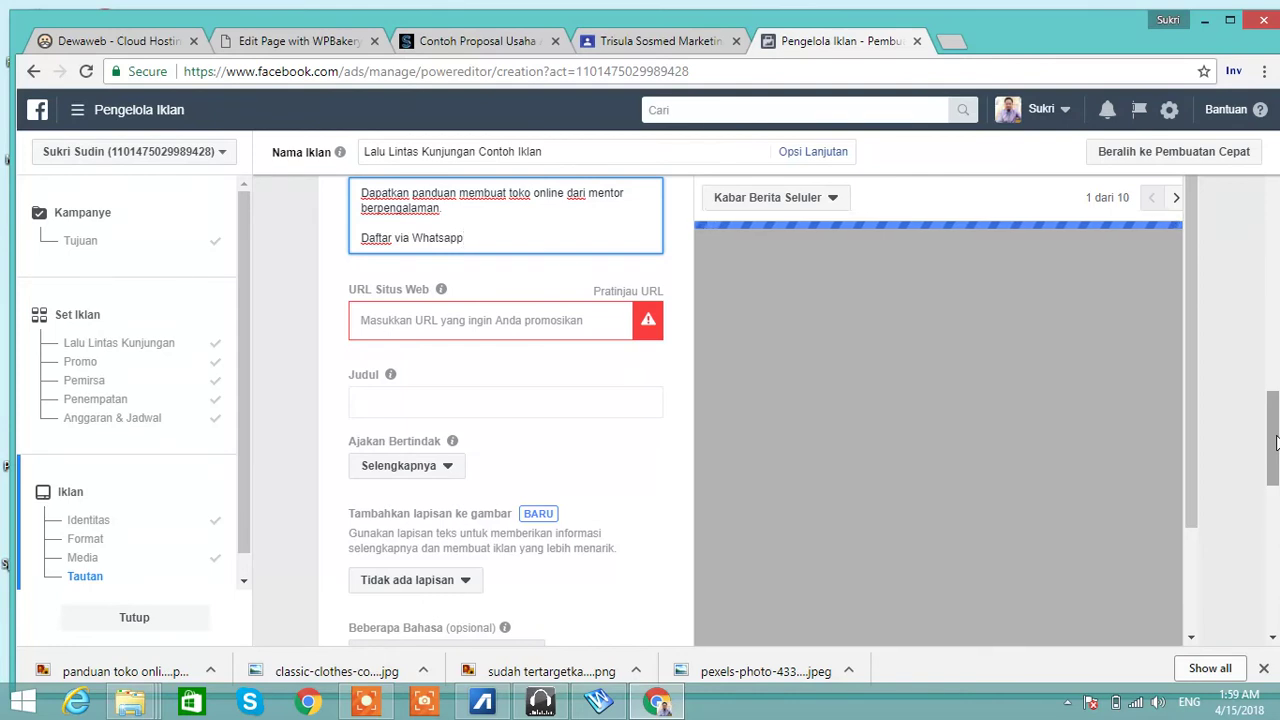
pyautogui.press('BackSpace')
pyautogui.press('BackSpace')
pyautogui.press('BackSpace')
pyautogui.press('BackSpace')
pyautogui.press('BackSpace')
pyautogui.press('BackSpace')
pyautogui.press('BackSpace')
pyautogui.press('BackSpace')
pyautogui.press('BackSpace')
pyautogui.press('BackSpace')
pyautogui.write('s')
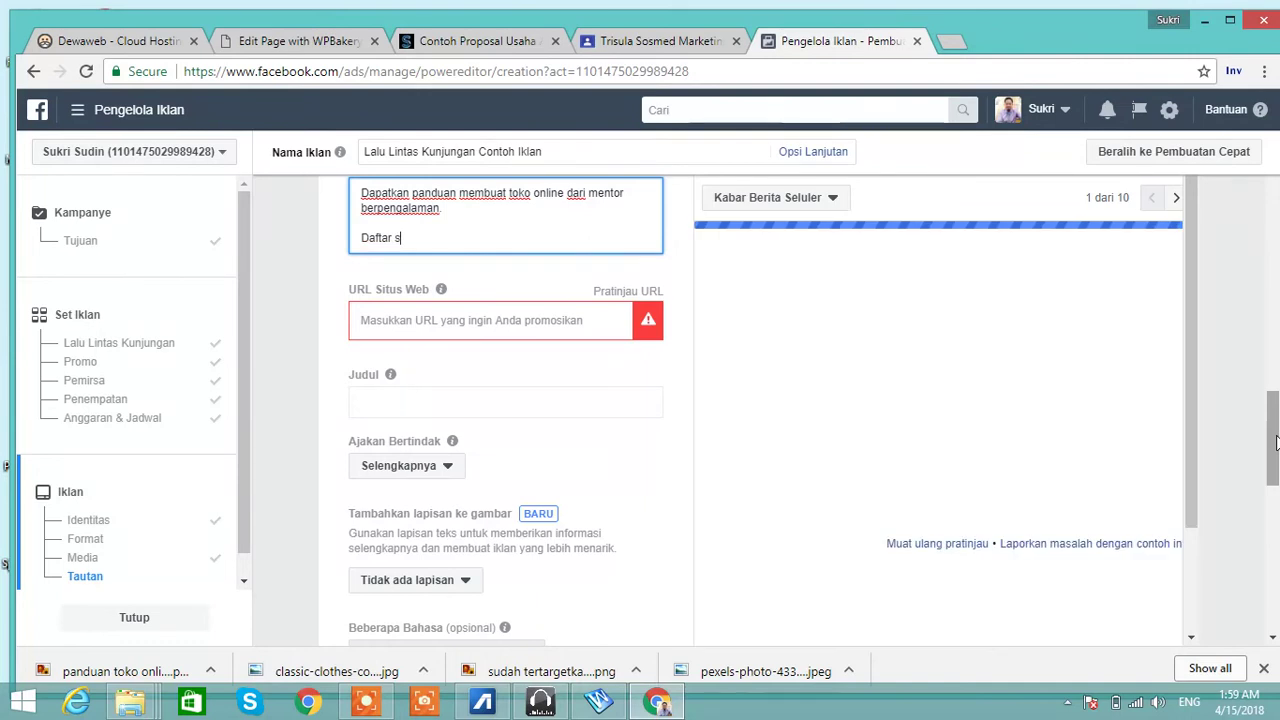
pyautogui.write('ekar')
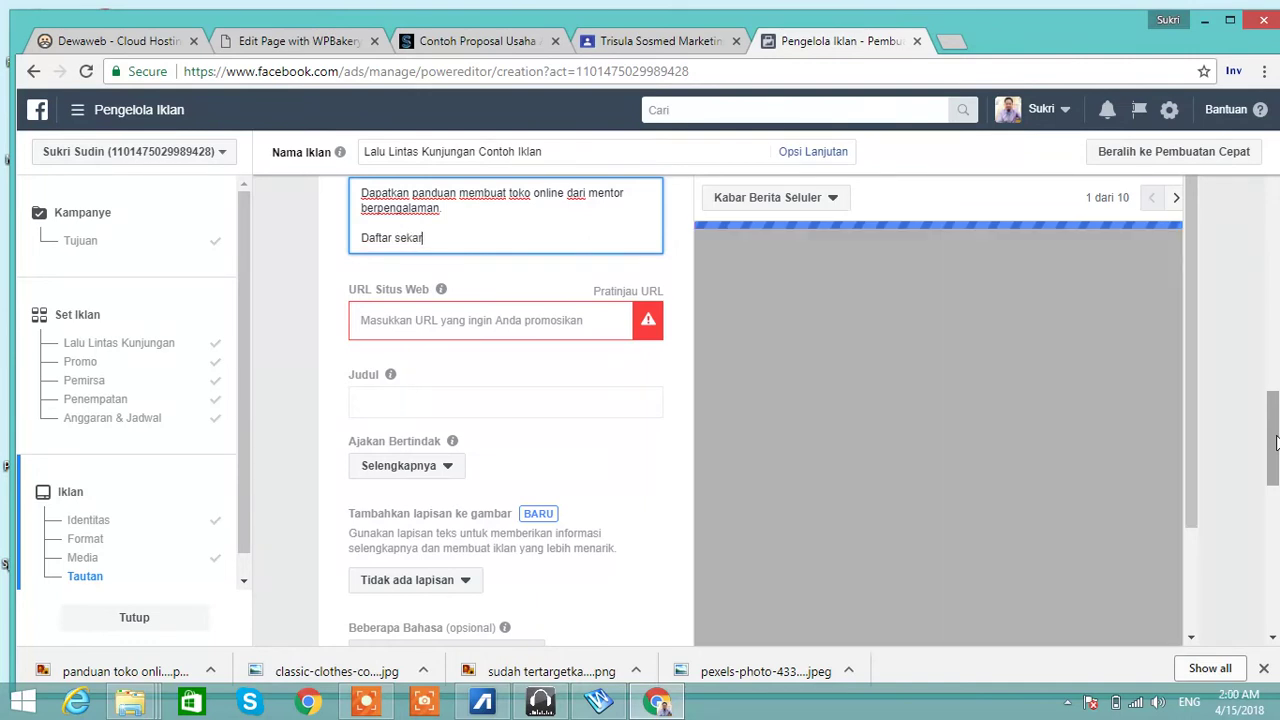
pyautogui.write('ang juga.')
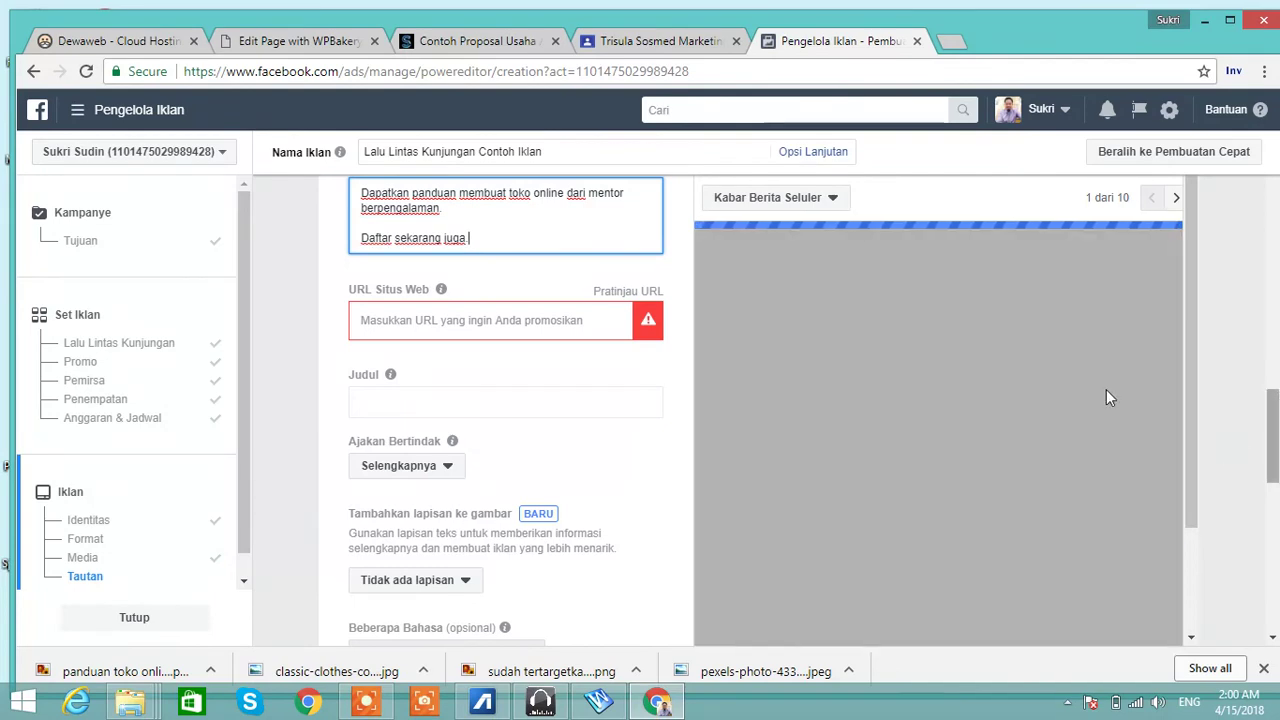
# - Open Bitly in a new browser tab and copy the short link of the Daftar kelas online website/blog/store bitlink
pyautogui.click(477, 319)
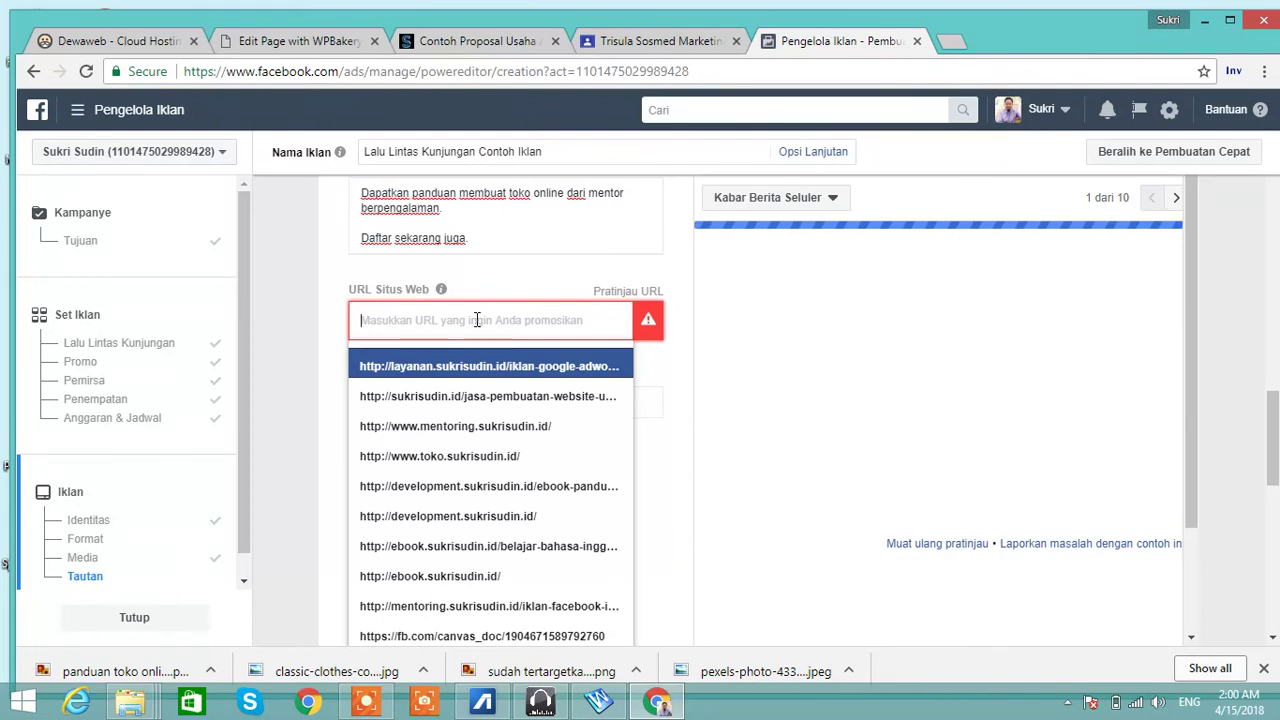
pyautogui.click(957, 46)
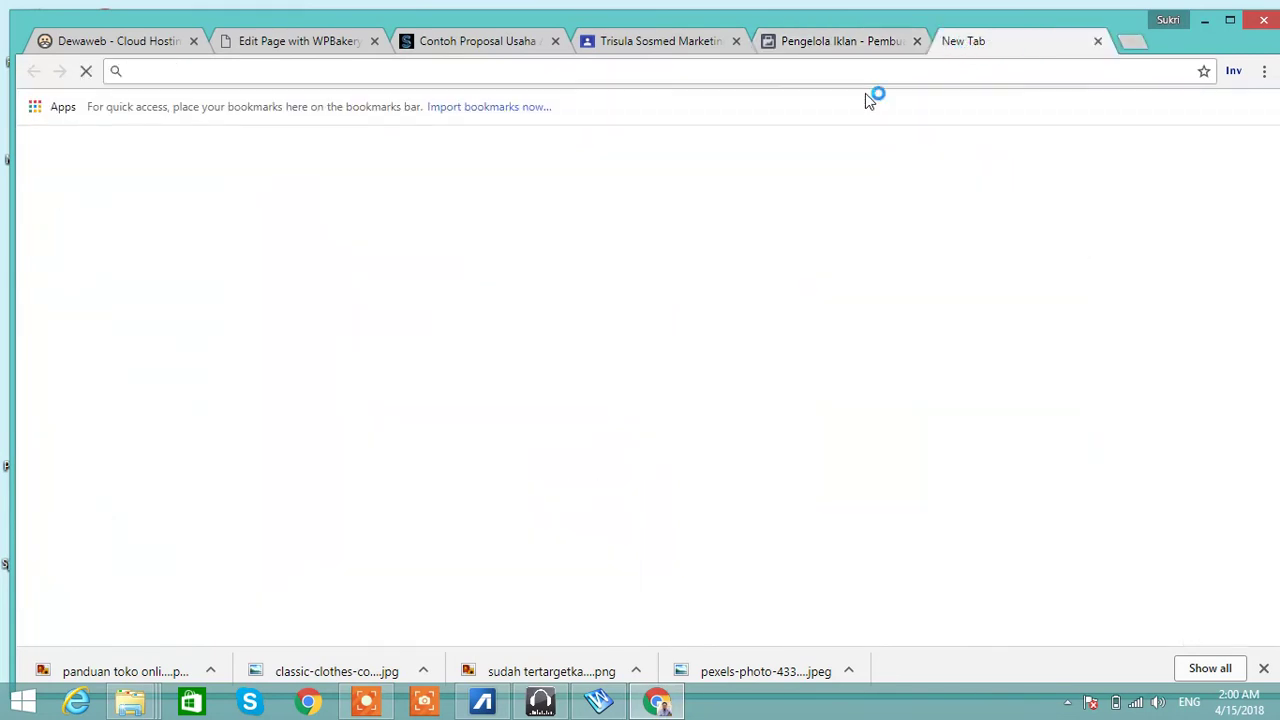
pyautogui.write('bit')
pyautogui.press('Return')
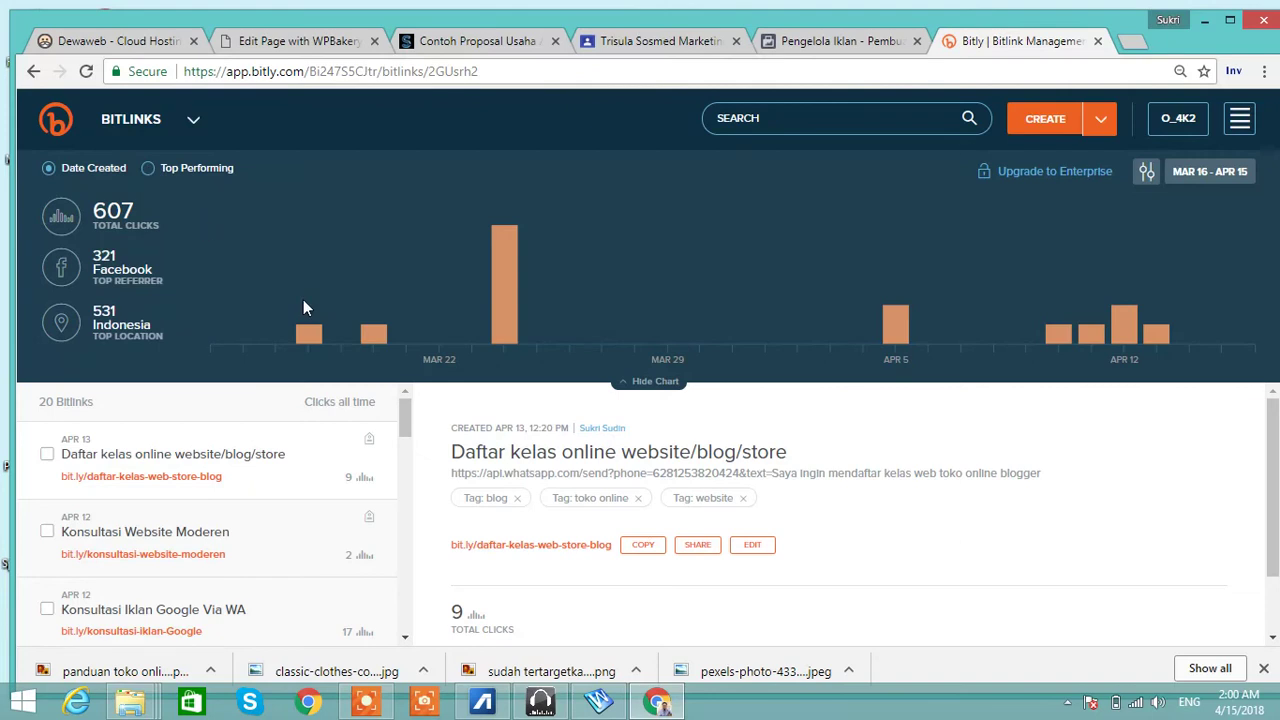
pyautogui.click(645, 553)
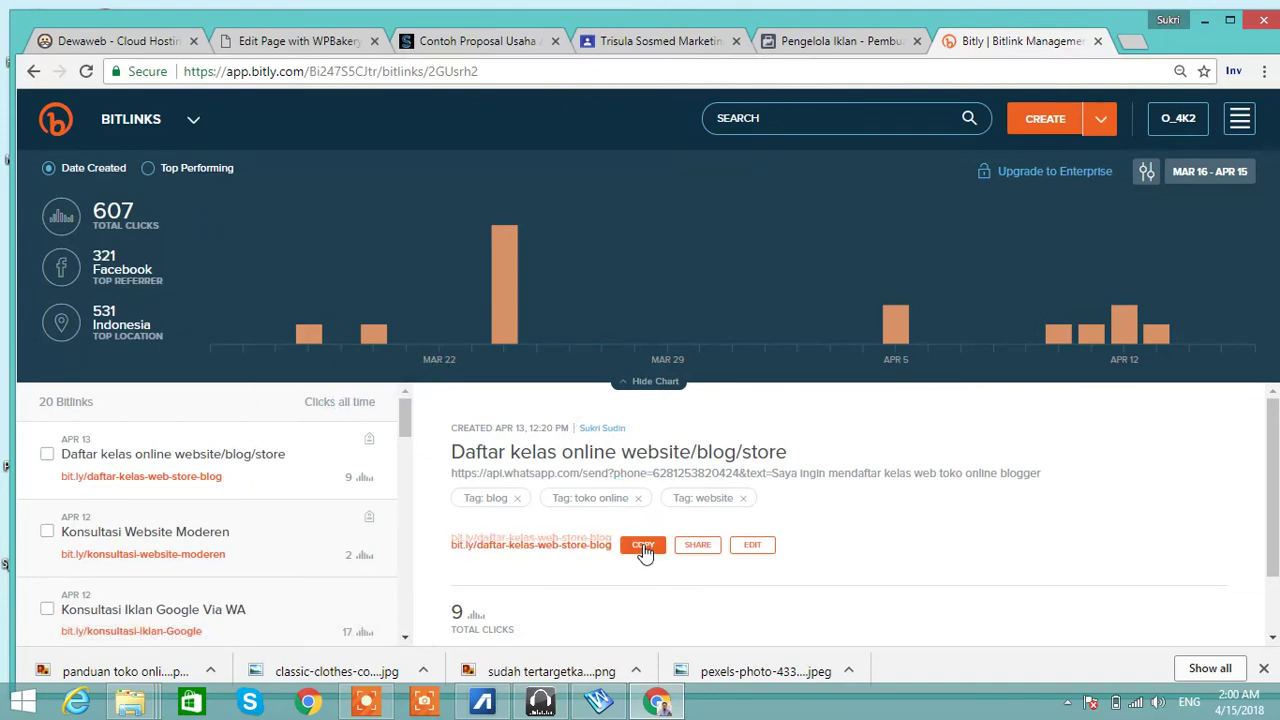
pyautogui.click(772, 42)
pyautogui.click(493, 320)
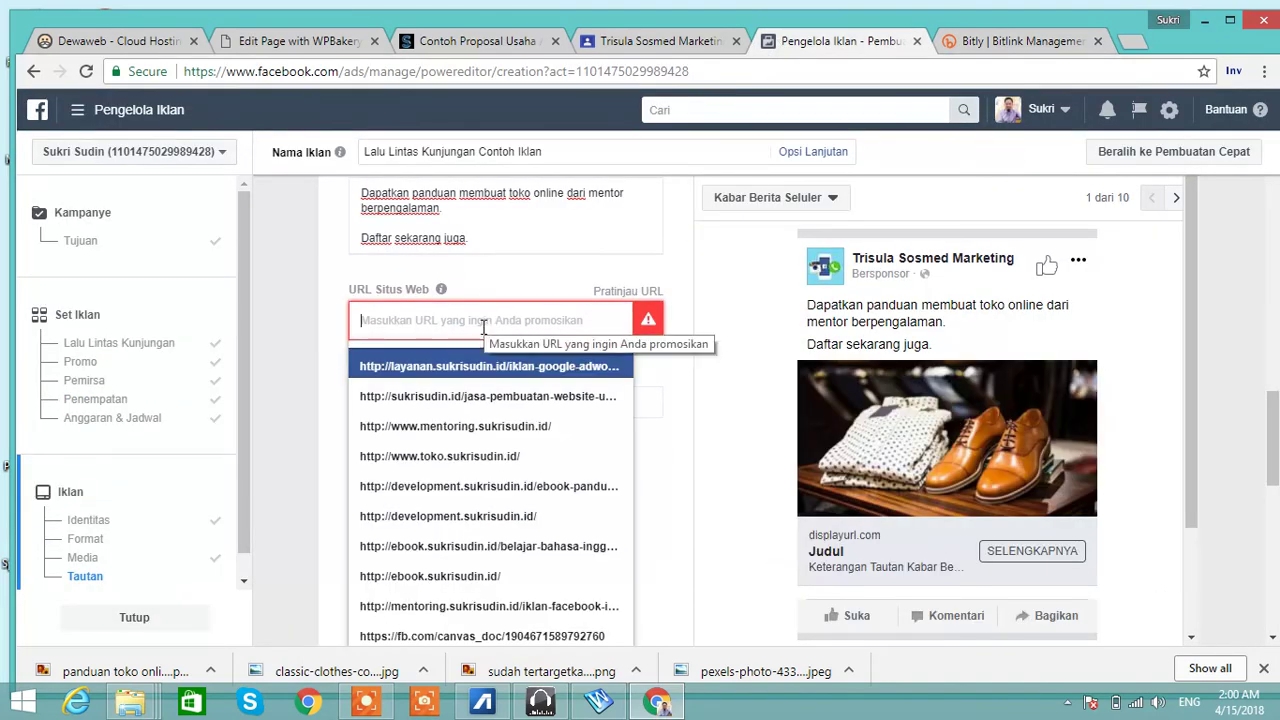
pyautogui.write('http://bit.ly/daftar-kelas-web-store-blog')
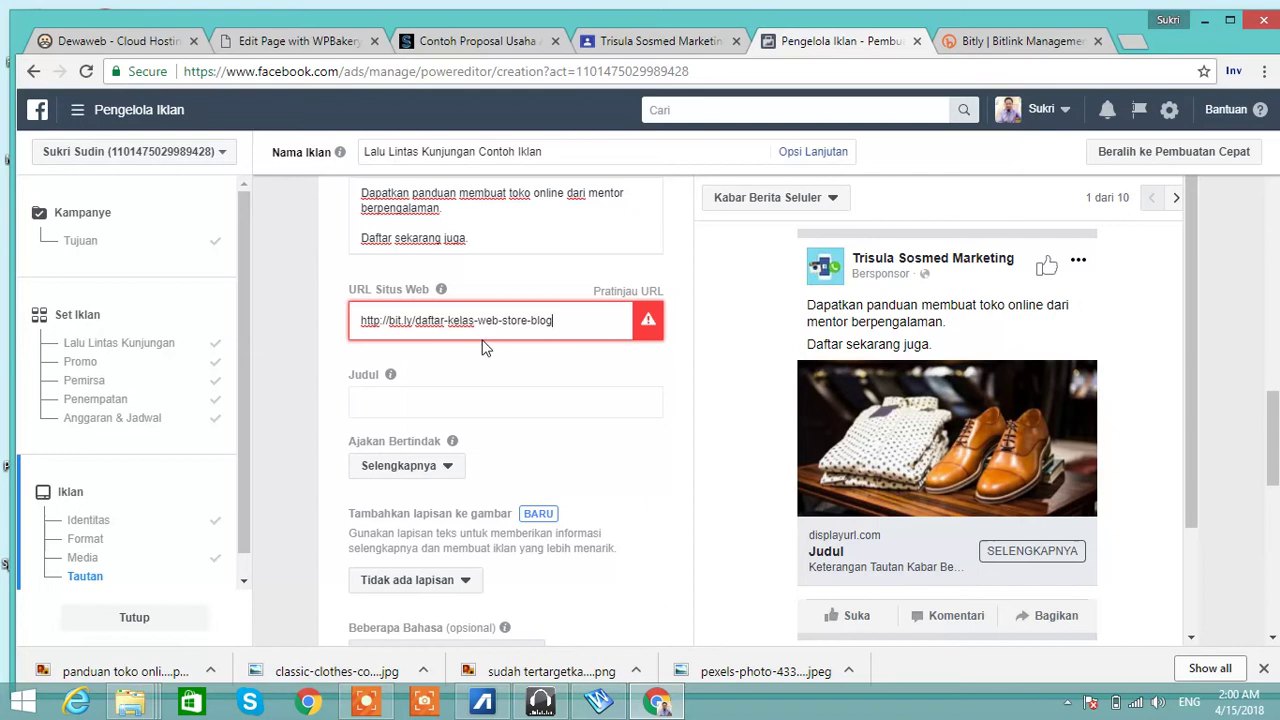
# - Set the ad's headline to Kelas Online Toko Online and its call to action to Daftar Sekarang
pyautogui.click(476, 402)
pyautogui.write('Kelas Online')
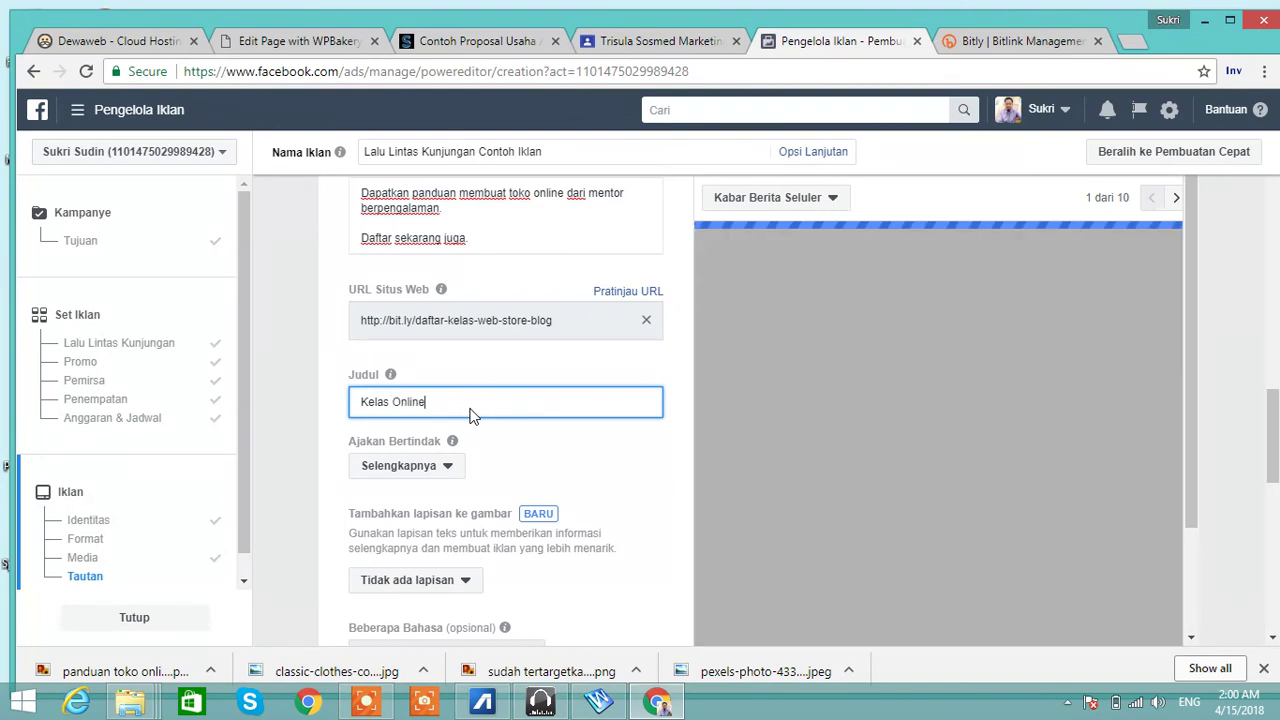
pyautogui.write(' Toko')
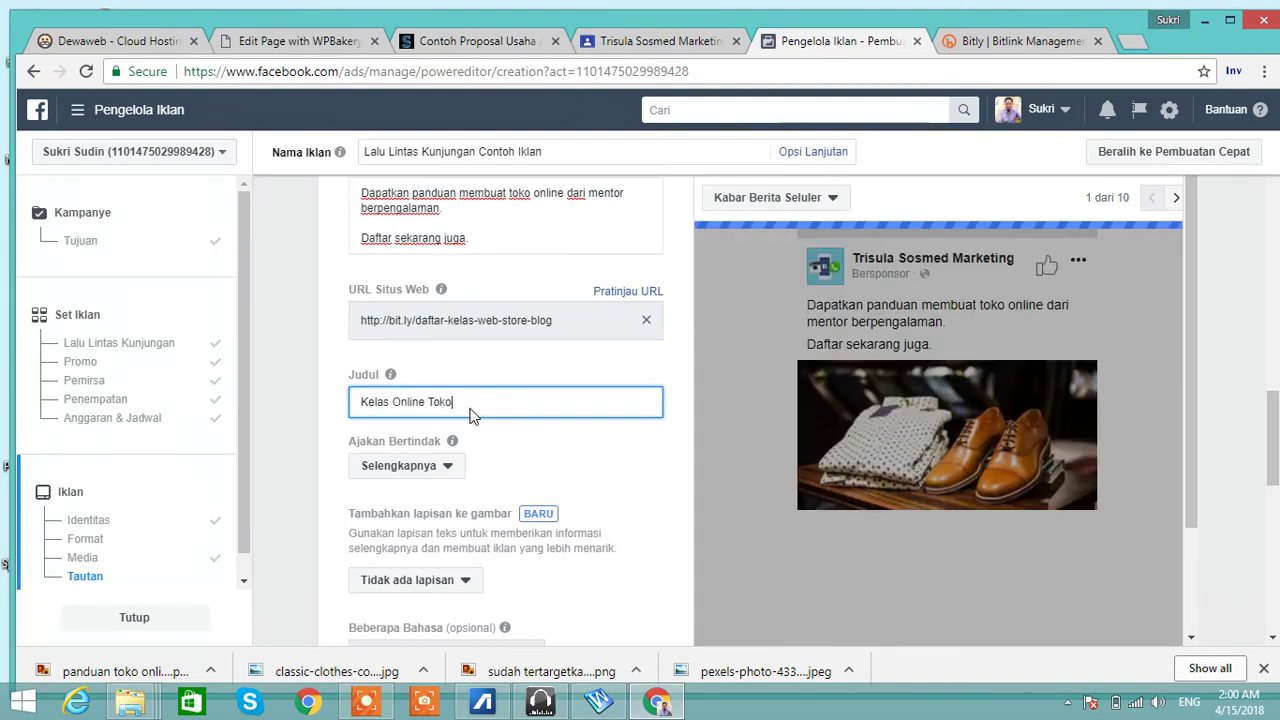
pyautogui.write(' Online')
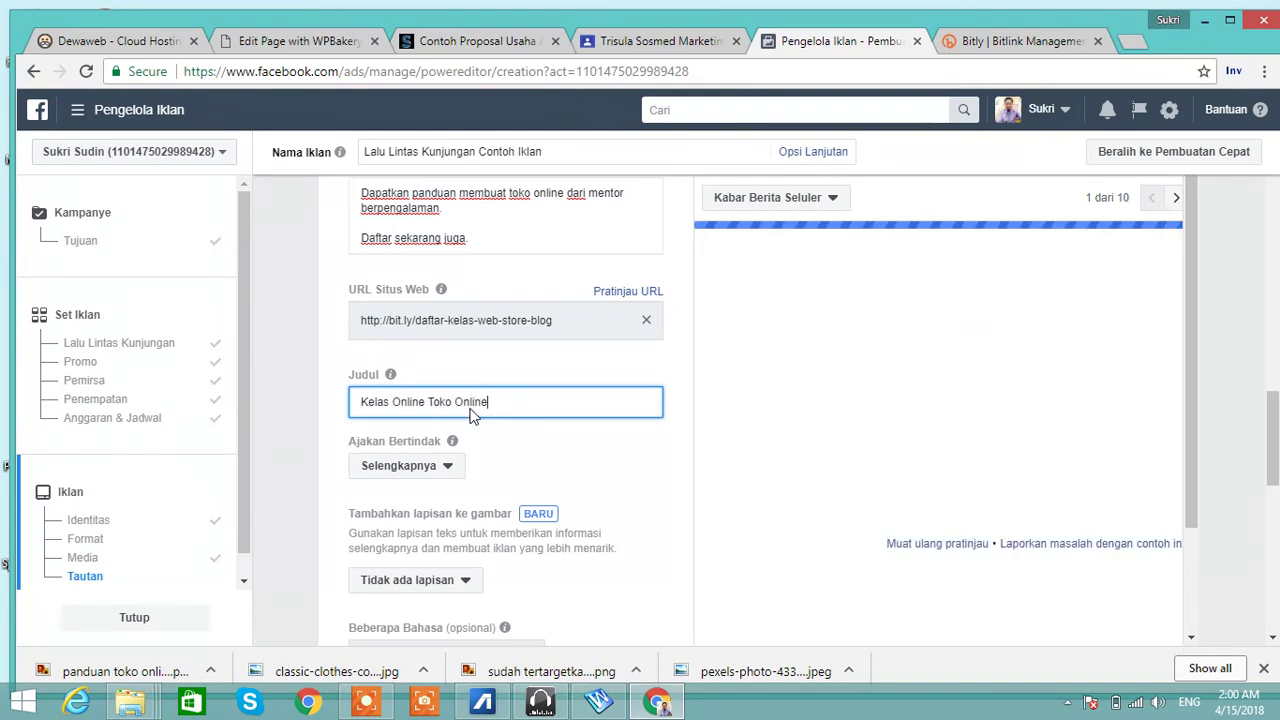
pyautogui.click(449, 468)
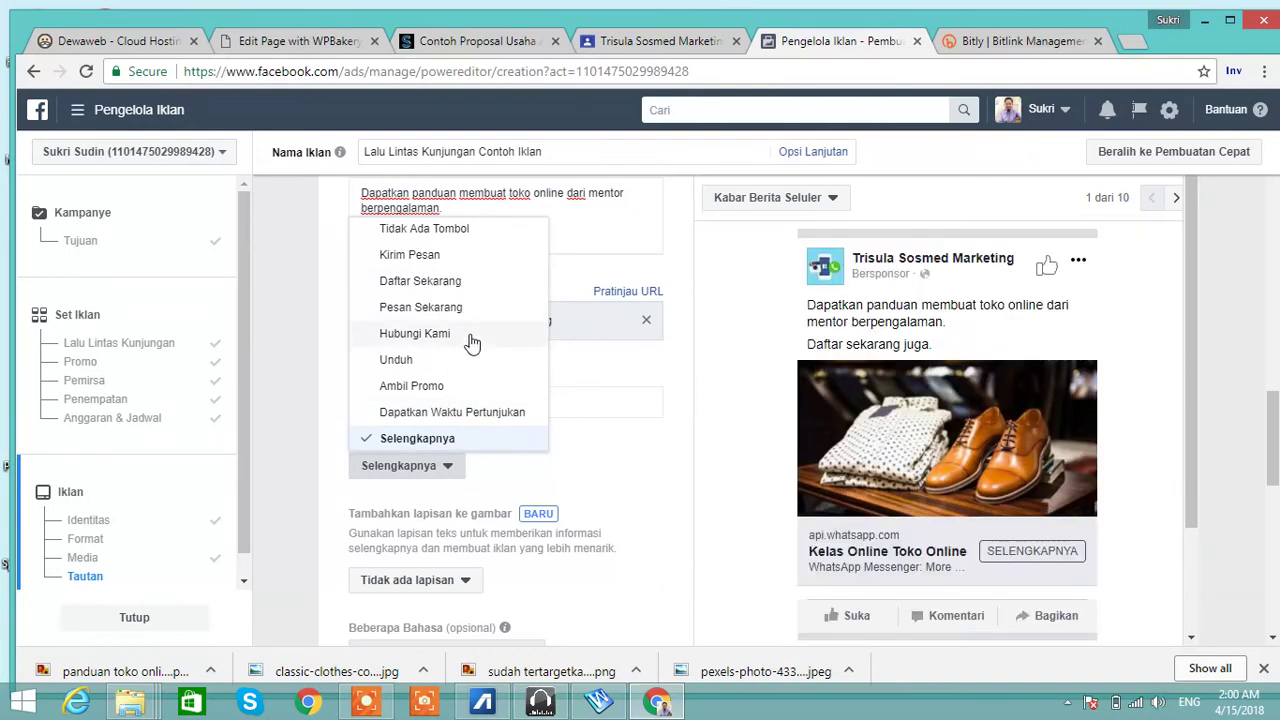
pyautogui.click(450, 284)
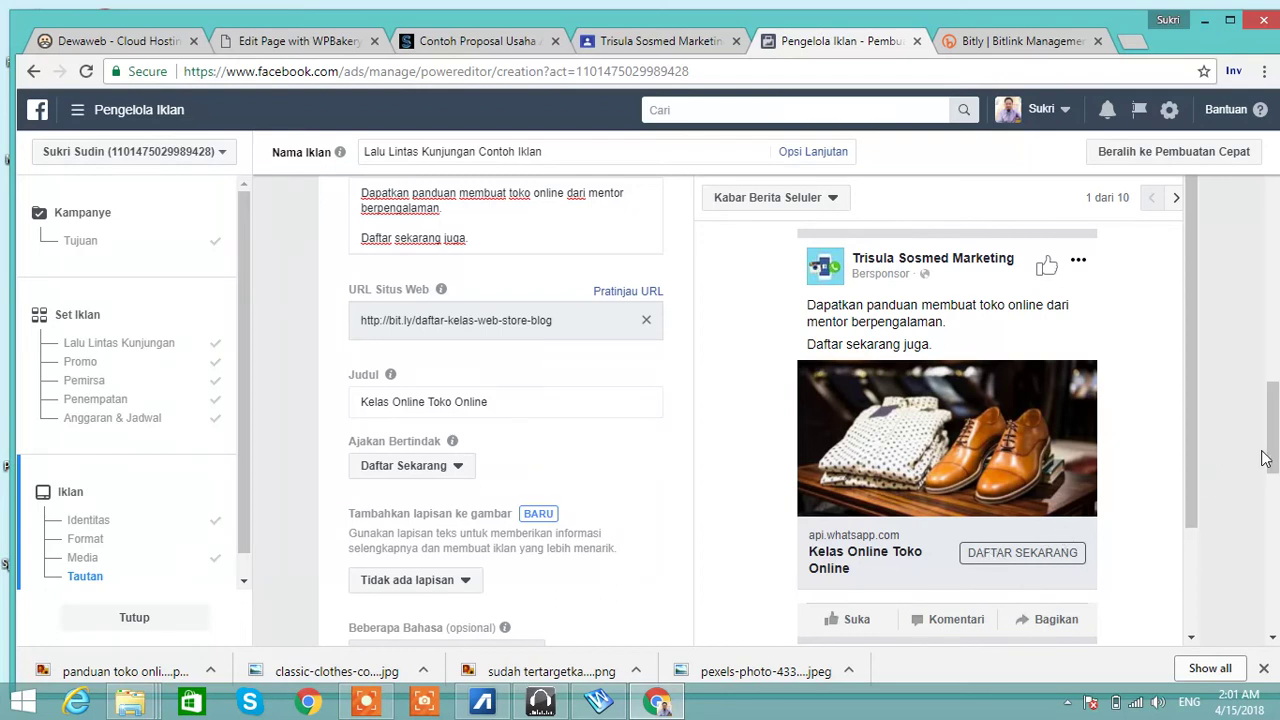
pyautogui.moveTo(1274, 455); pyautogui.dragTo(1245, 431)
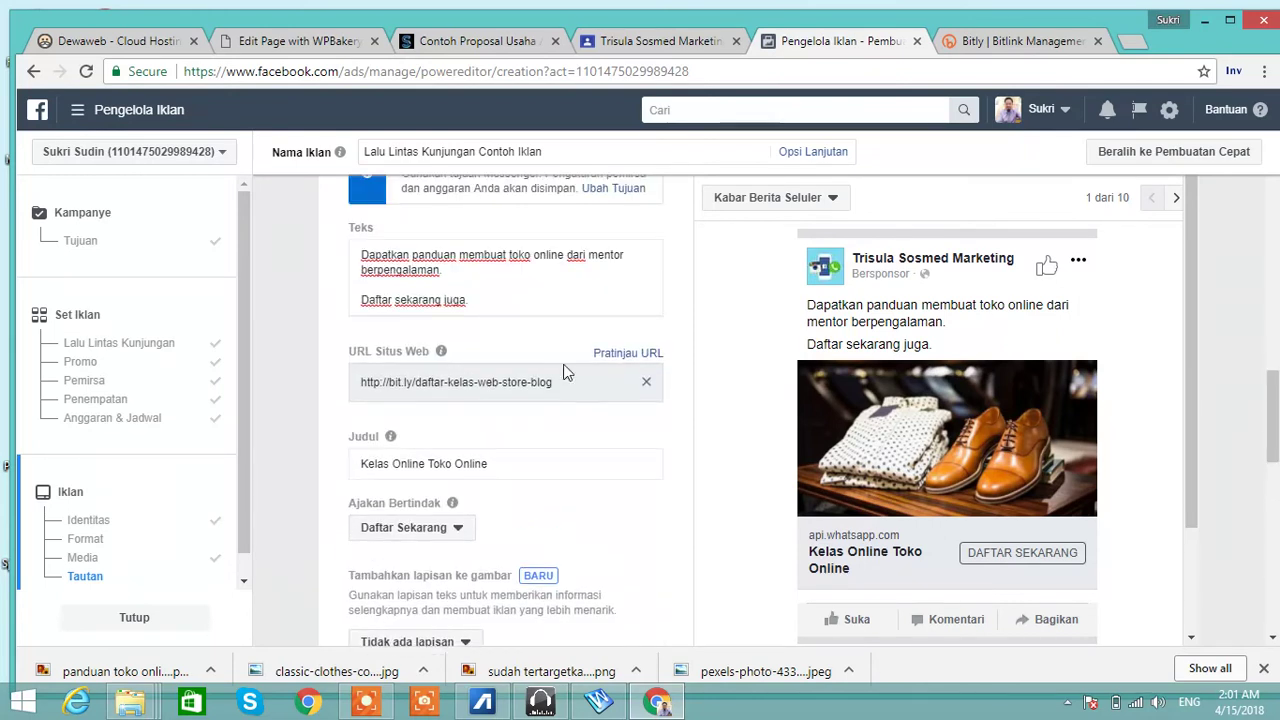
pyautogui.click(465, 302)
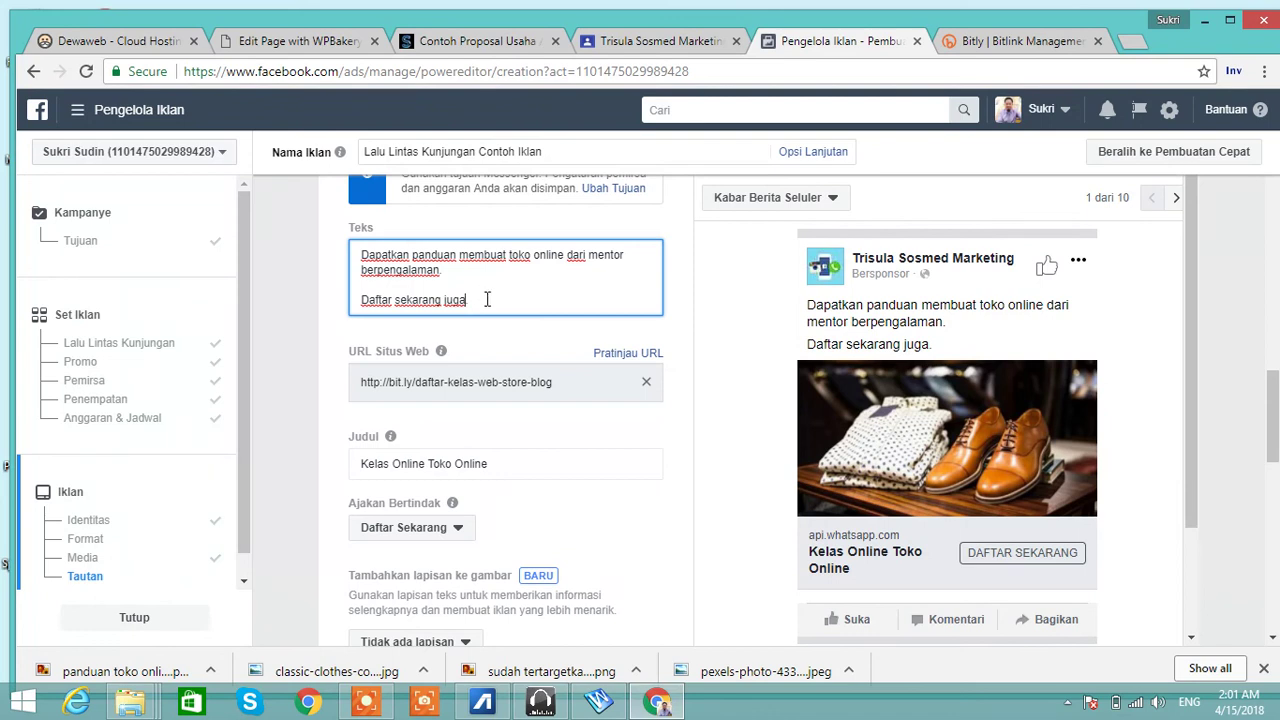
pyautogui.press('Return')
pyautogui.press('Return')
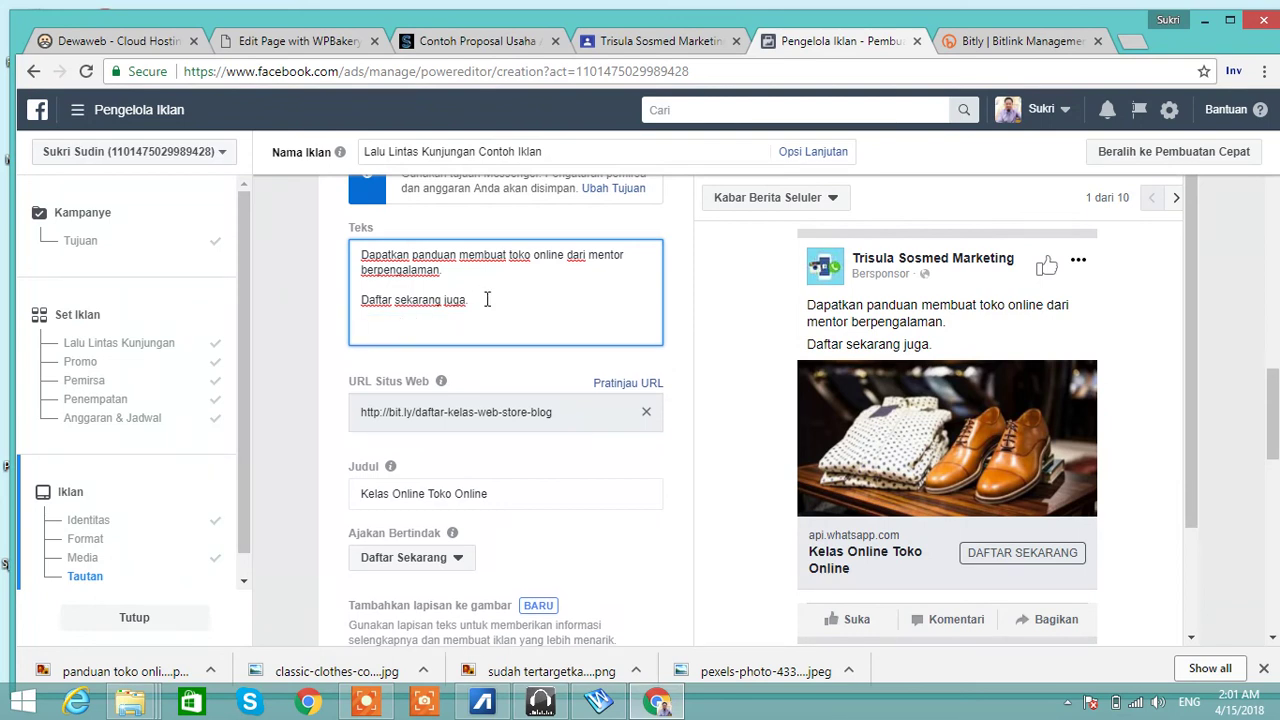
pyautogui.write('Daf')
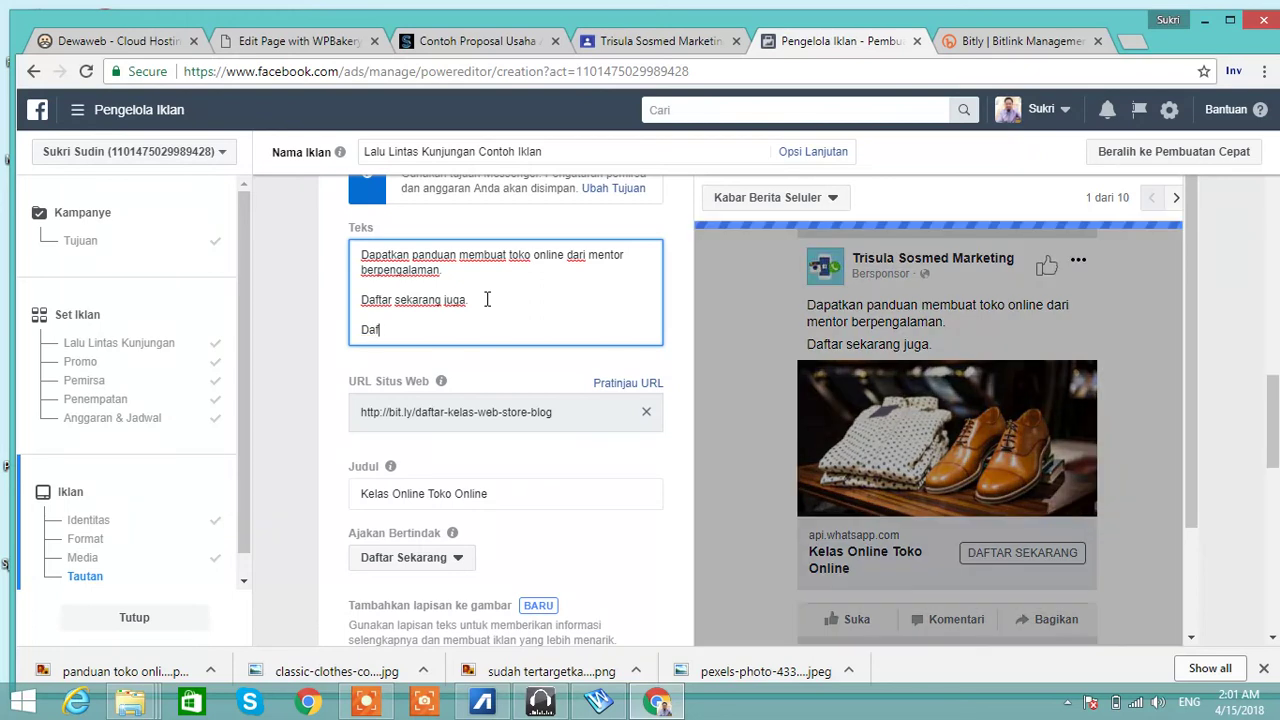
pyautogui.click(487, 299)
pyautogui.press('Delete')
pyautogui.write('tar')
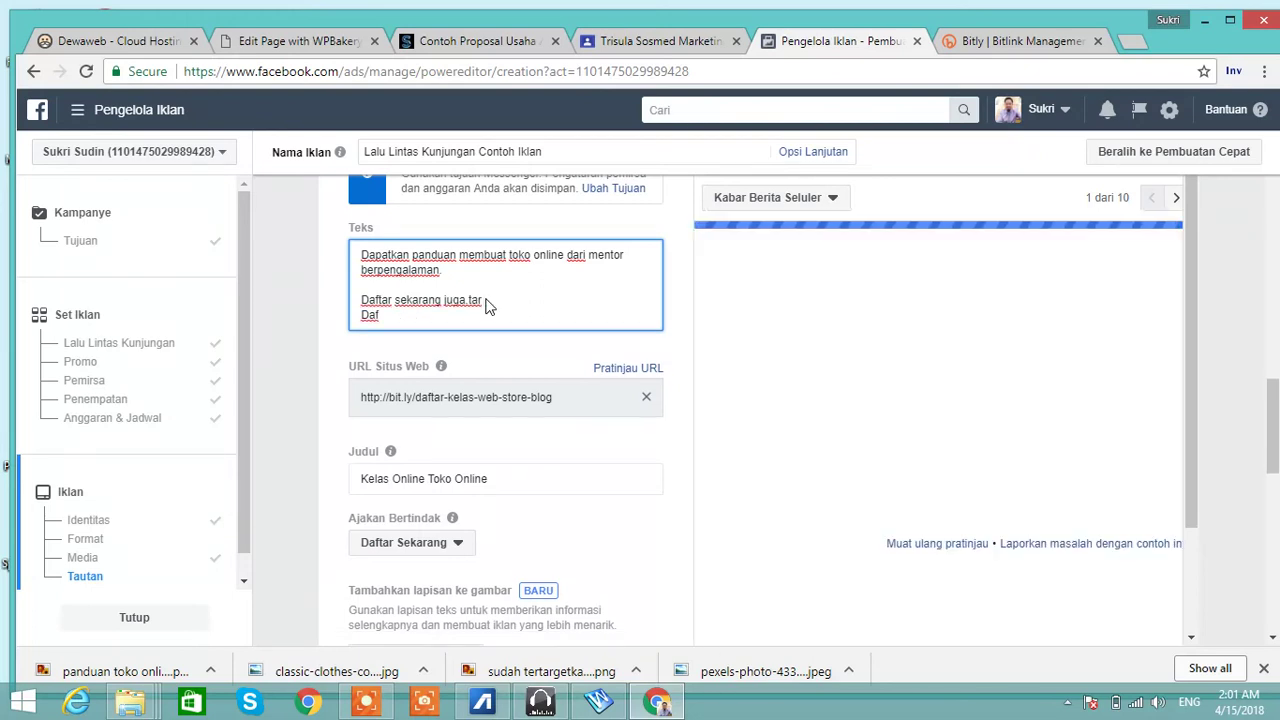
pyautogui.press('BackSpace')
pyautogui.press('BackSpace')
pyautogui.press('BackSpace')
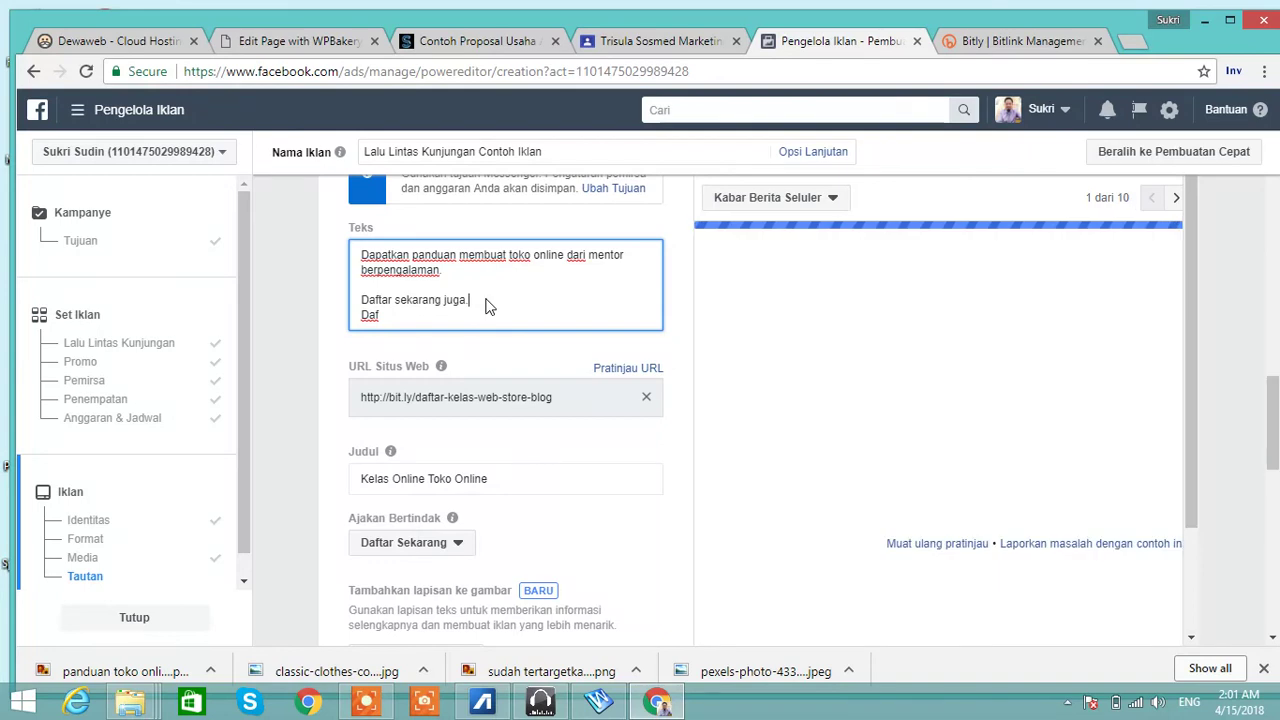
pyautogui.press('Return')
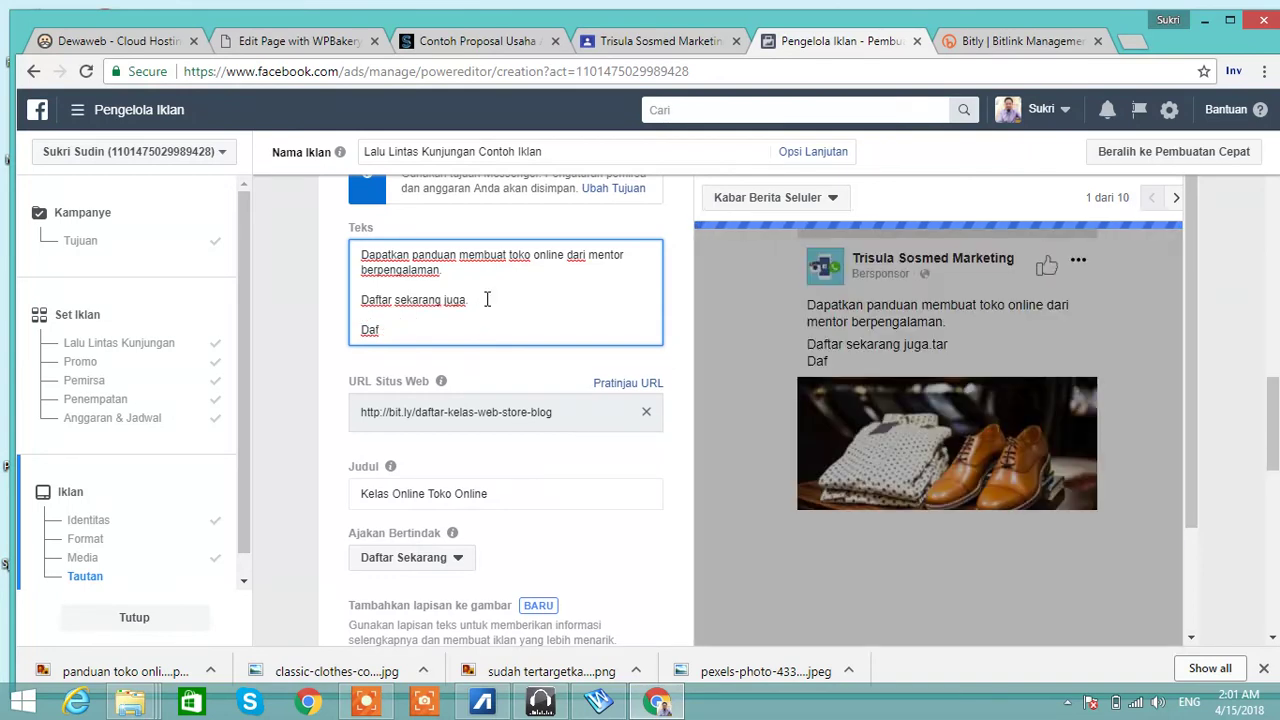
pyautogui.write('Daftarvia ')
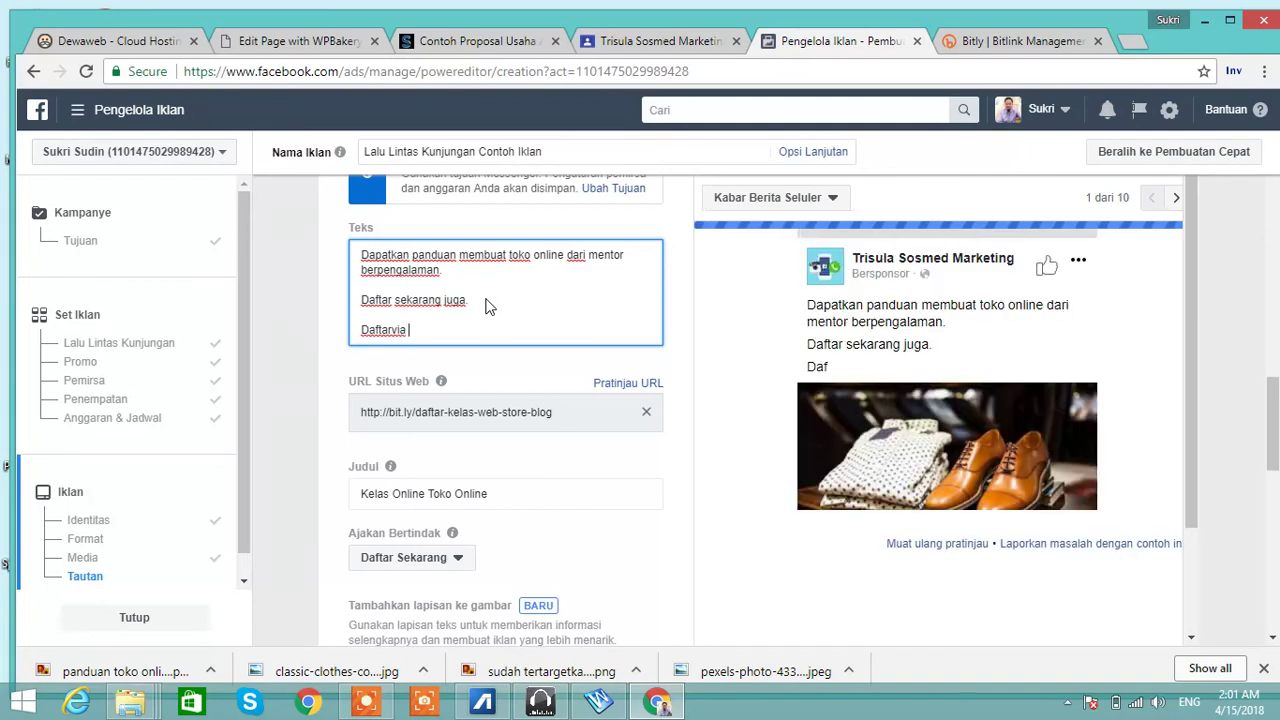
pyautogui.write('Wa')
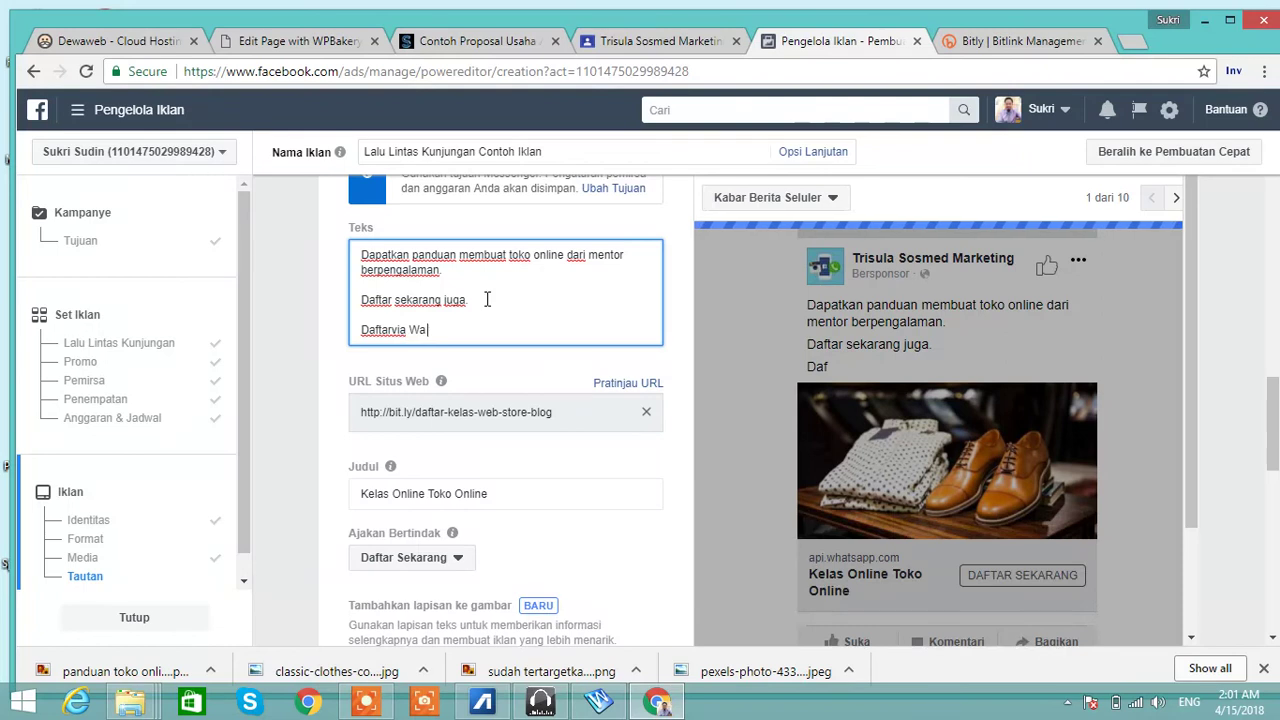
pyautogui.write(' >>')
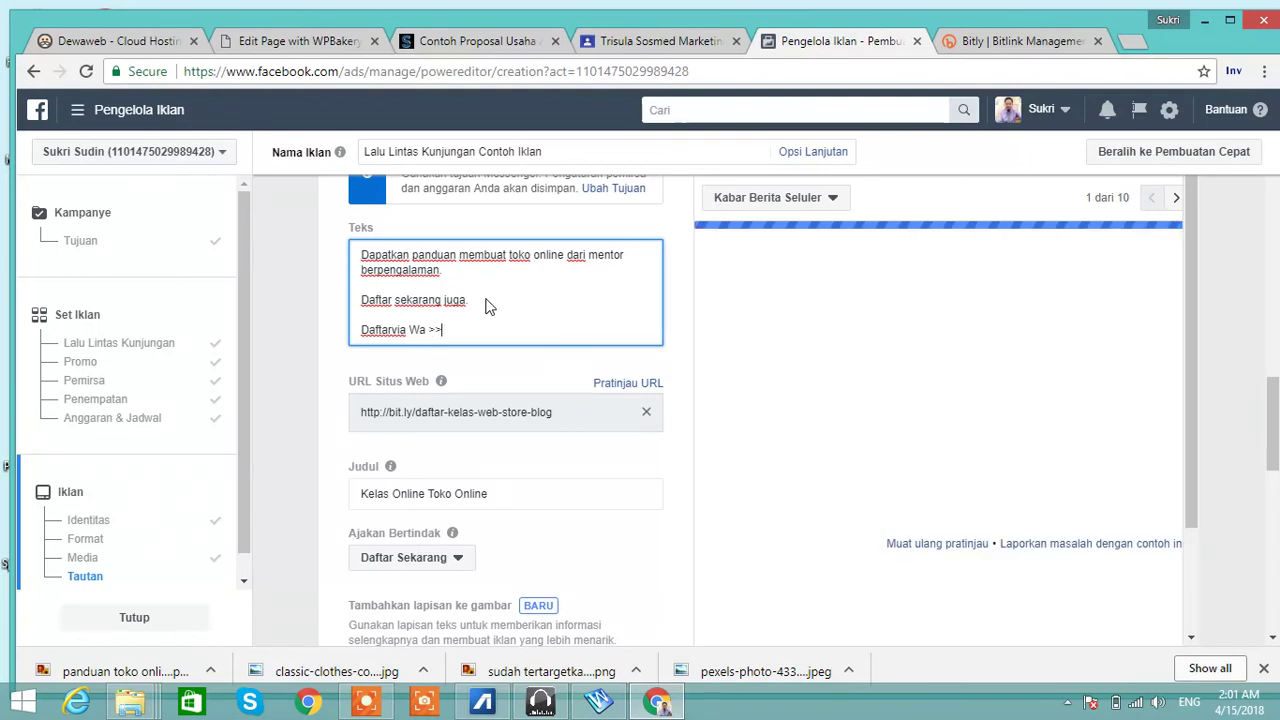
pyautogui.write('http://bit.ly/daftar-kelas-web-store-blog')
pyautogui.click(393, 330)
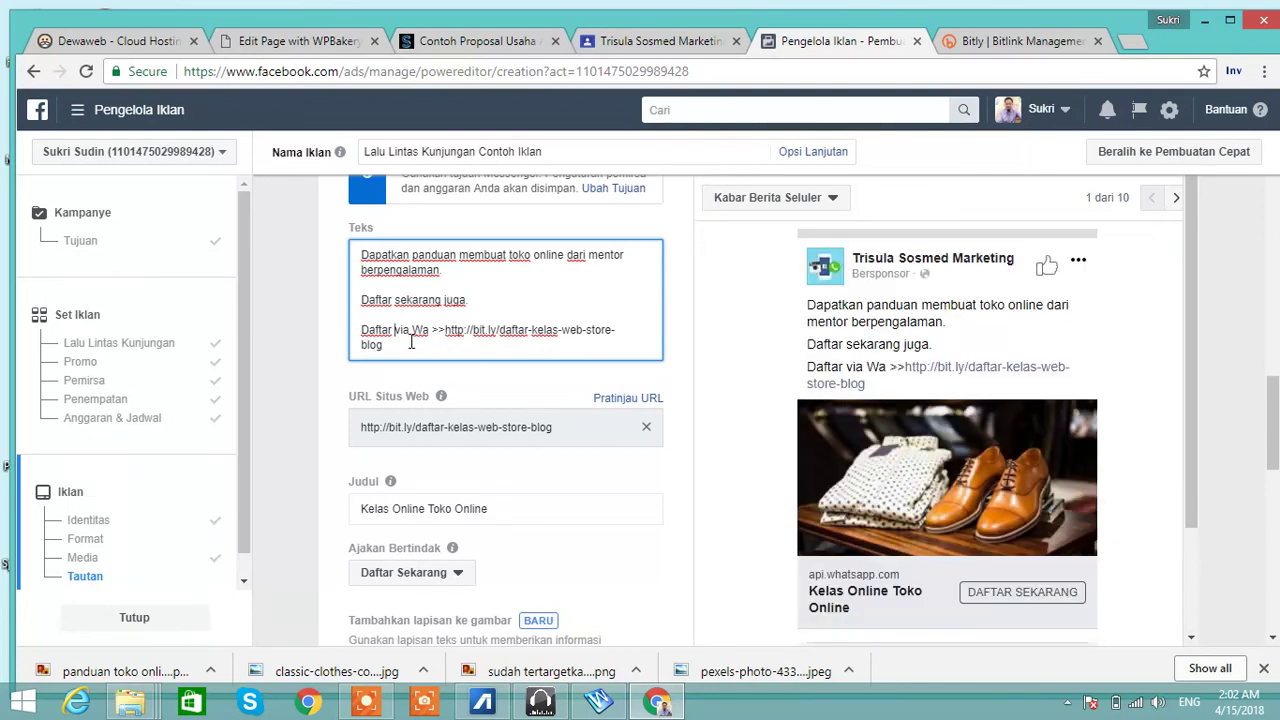
# - Delete the "Daftar via Wa" link line and the blank line before it from the ad text
pyautogui.tripleClick(366, 330)
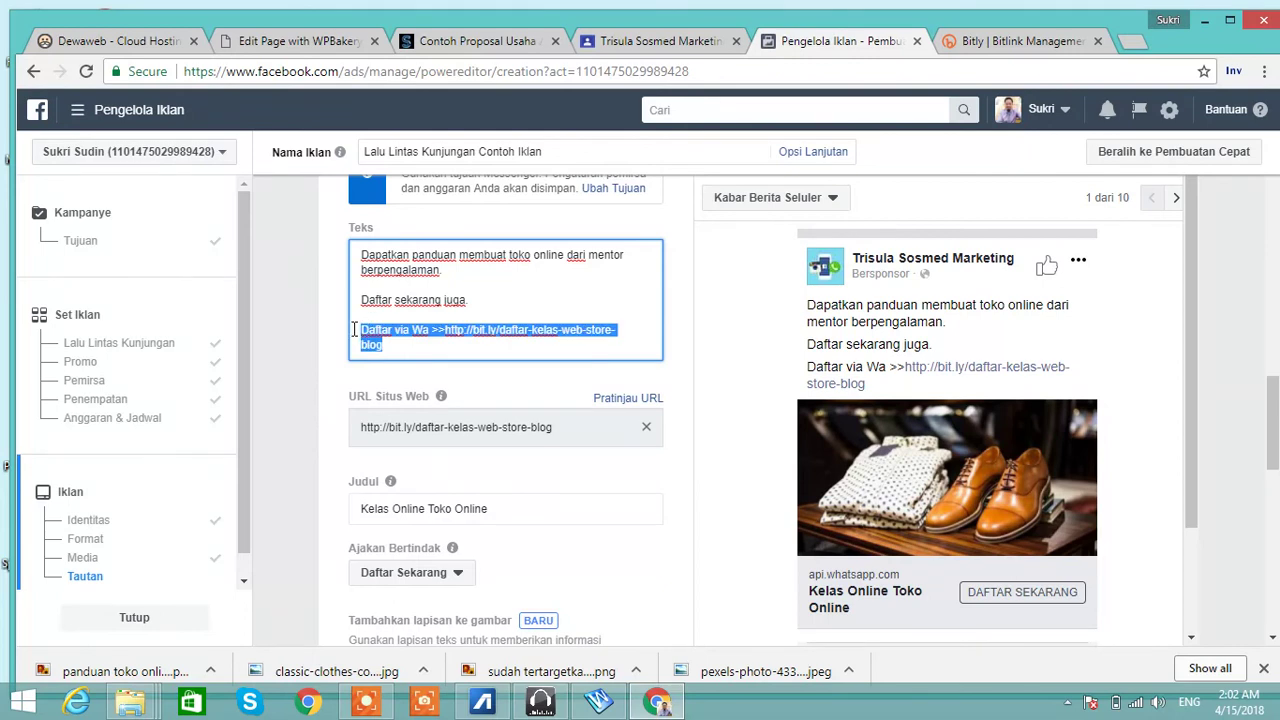
pyautogui.press('BackSpace')
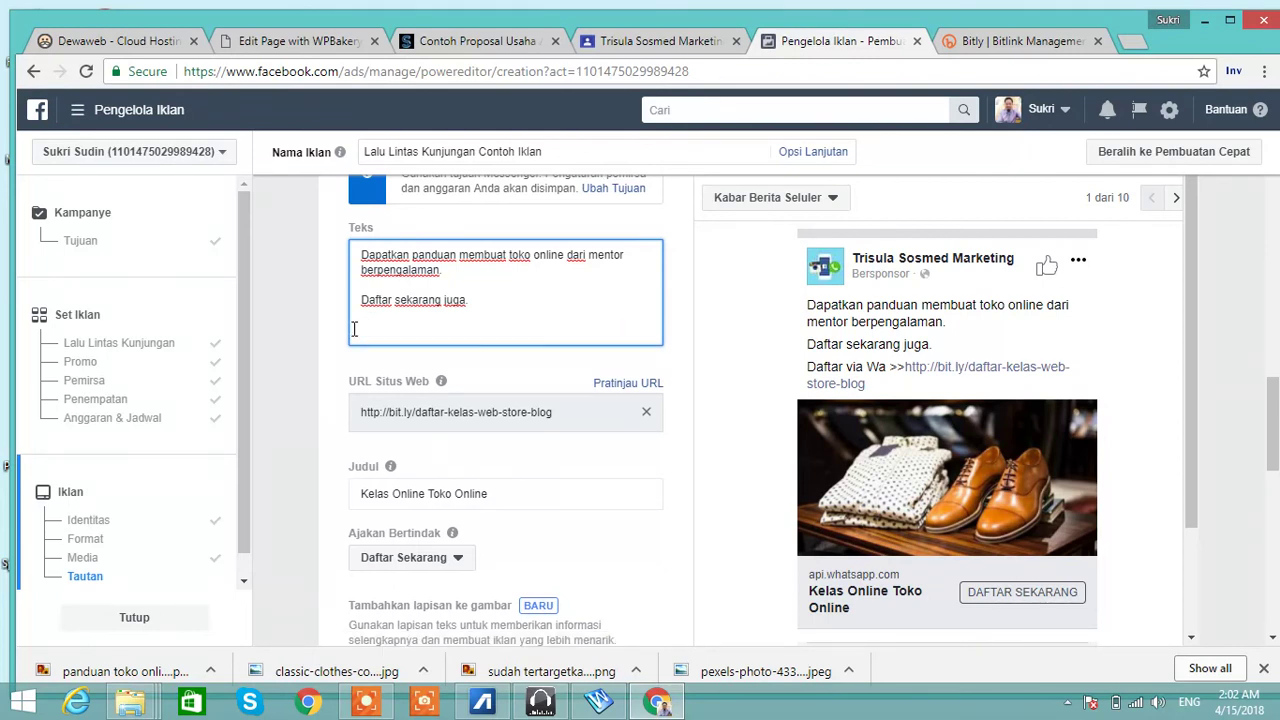
pyautogui.press('BackSpace')
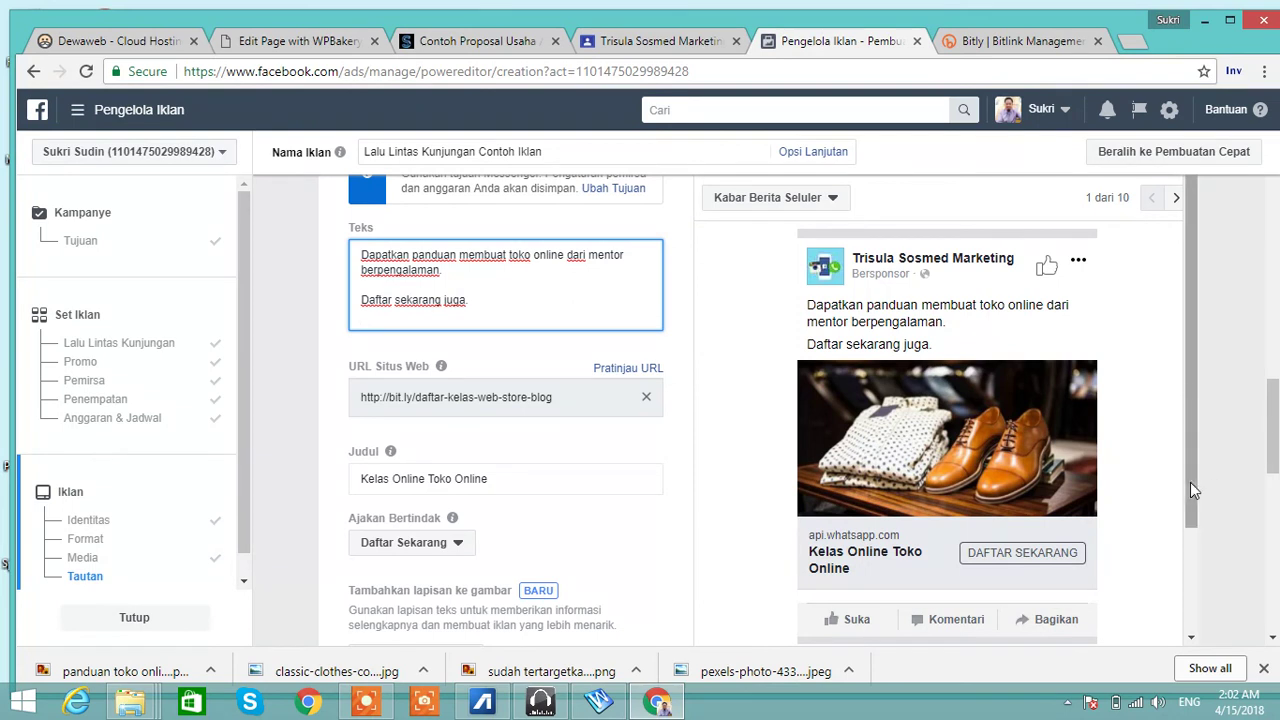
# - Confirm the completed ad so that it is submitted to Facebook for review
pyautogui.scroll(-1, 1275, 472)
pyautogui.moveTo(1275, 478); pyautogui.dragTo(1275, 612)
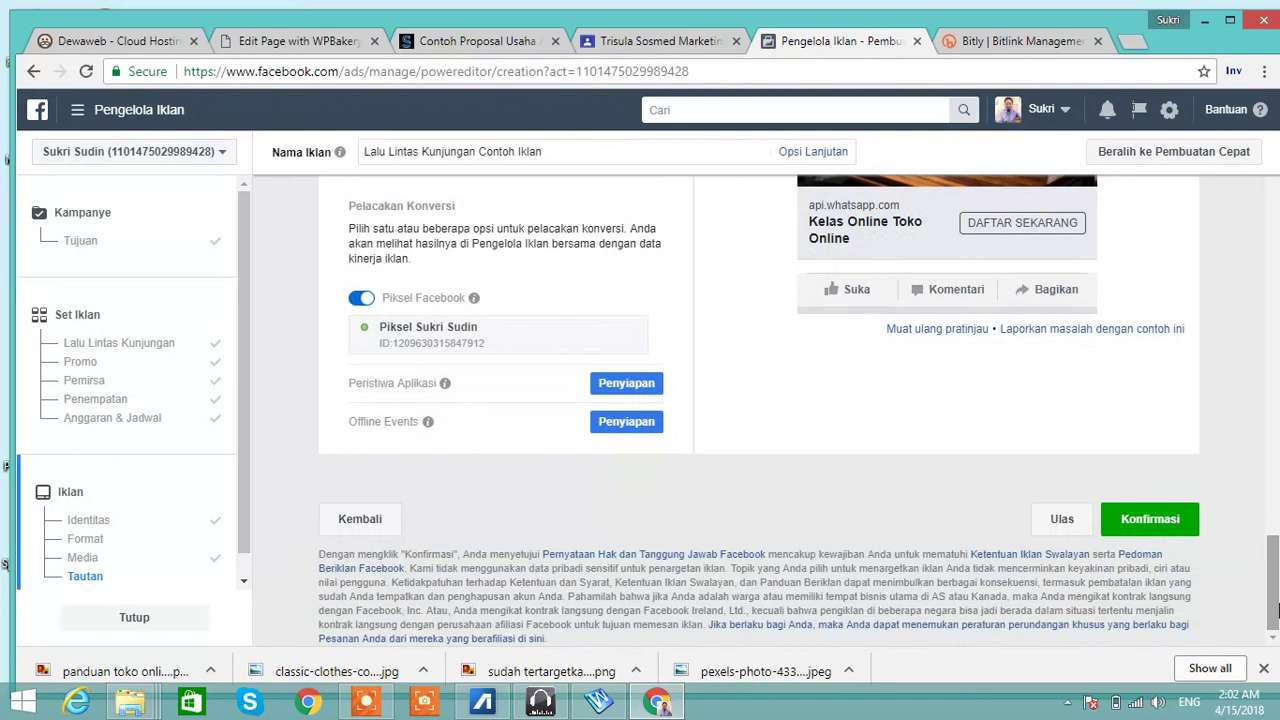
pyautogui.click(1178, 530)
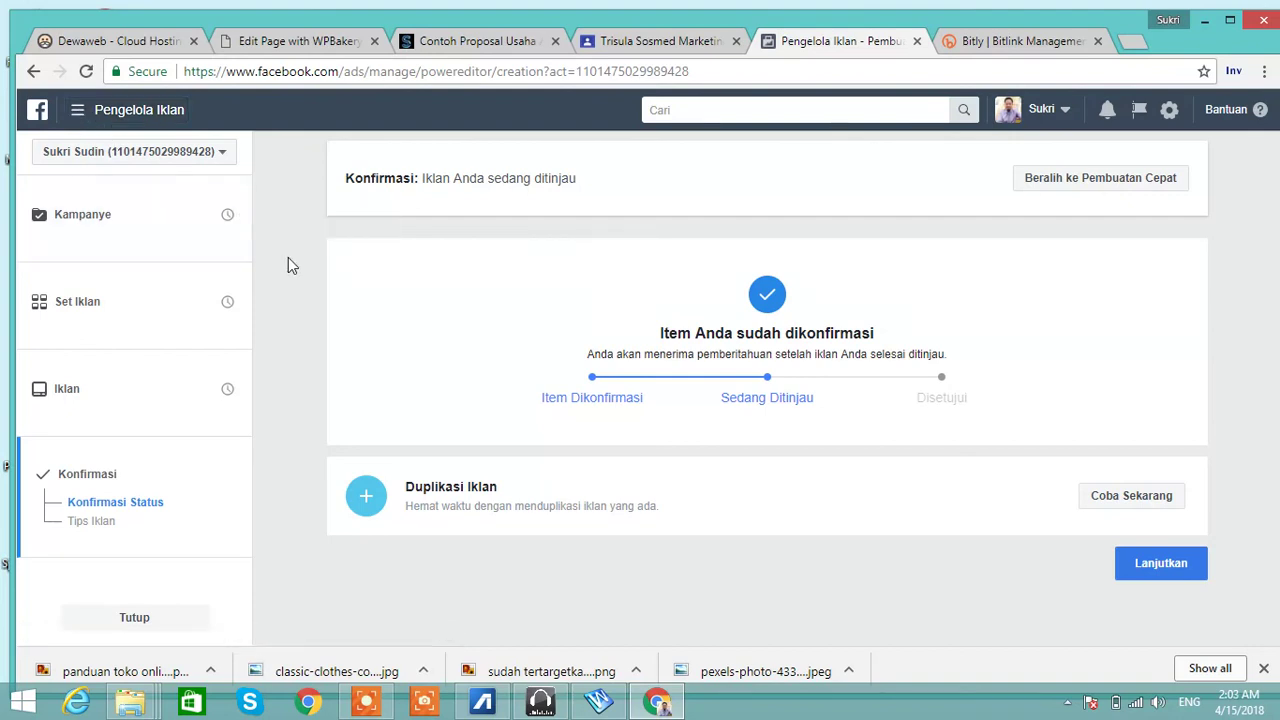
pyautogui.click(366, 701)
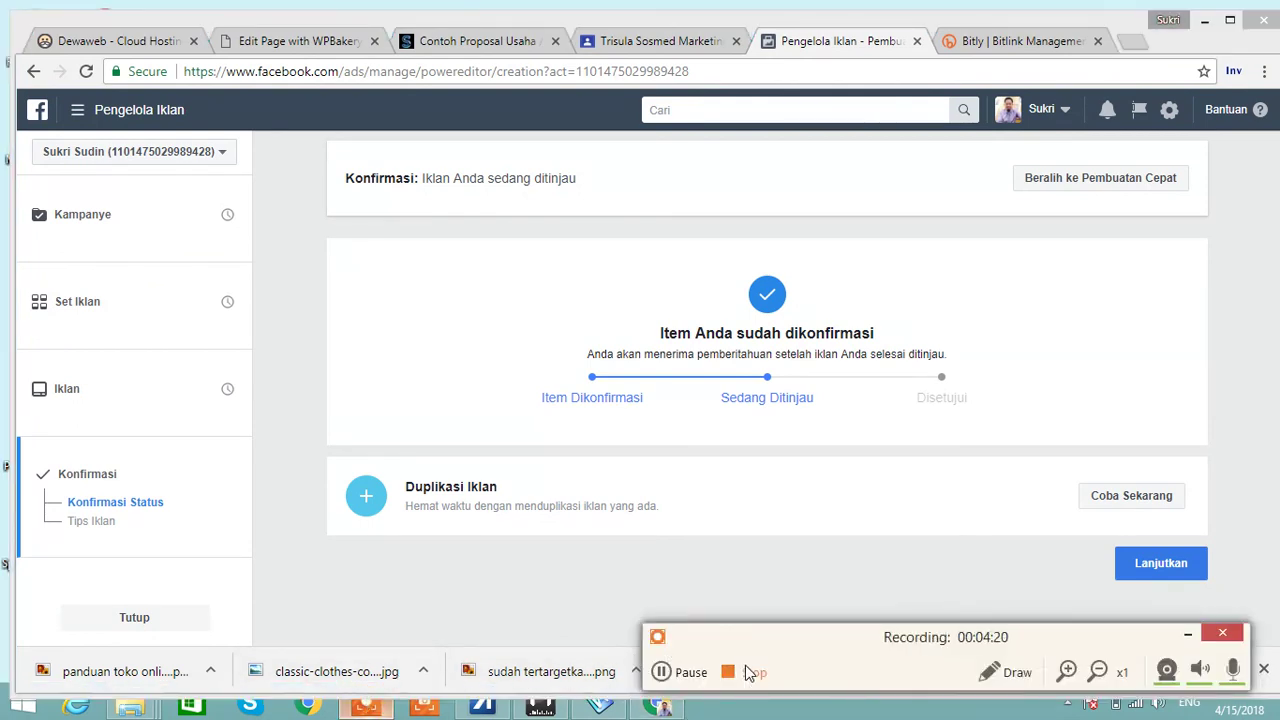